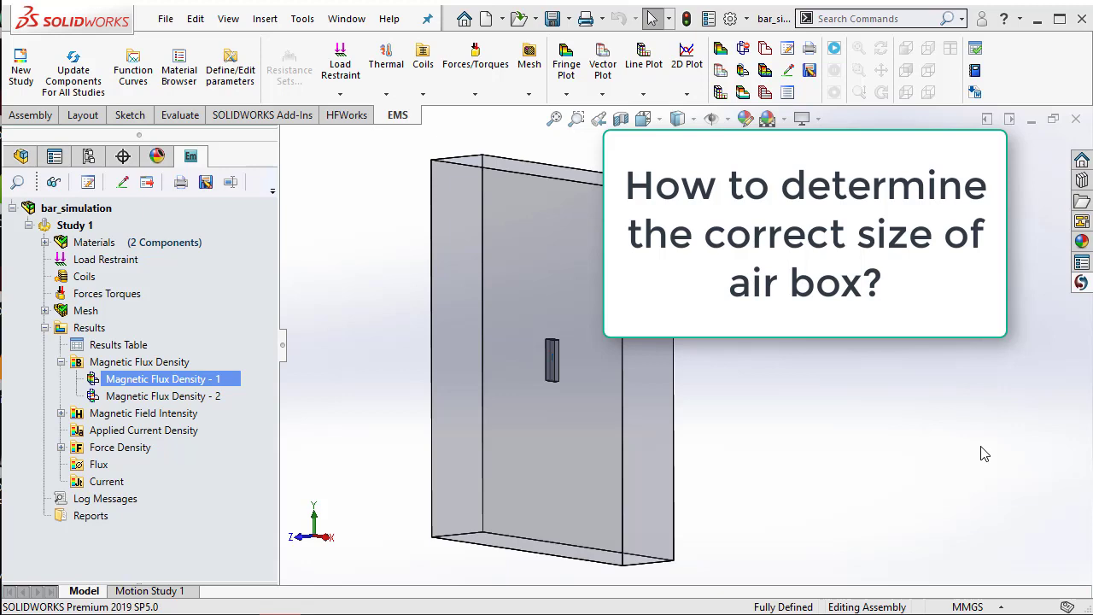
# - Create a 3D fringe plot of the magnetic flux density without clipping for Study 1
pyautogui.moveTo(781, 442); pyautogui.dragTo(741, 448, button='middle')
pyautogui.moveTo(652, 442); pyautogui.dragTo(708, 458, button='middle')
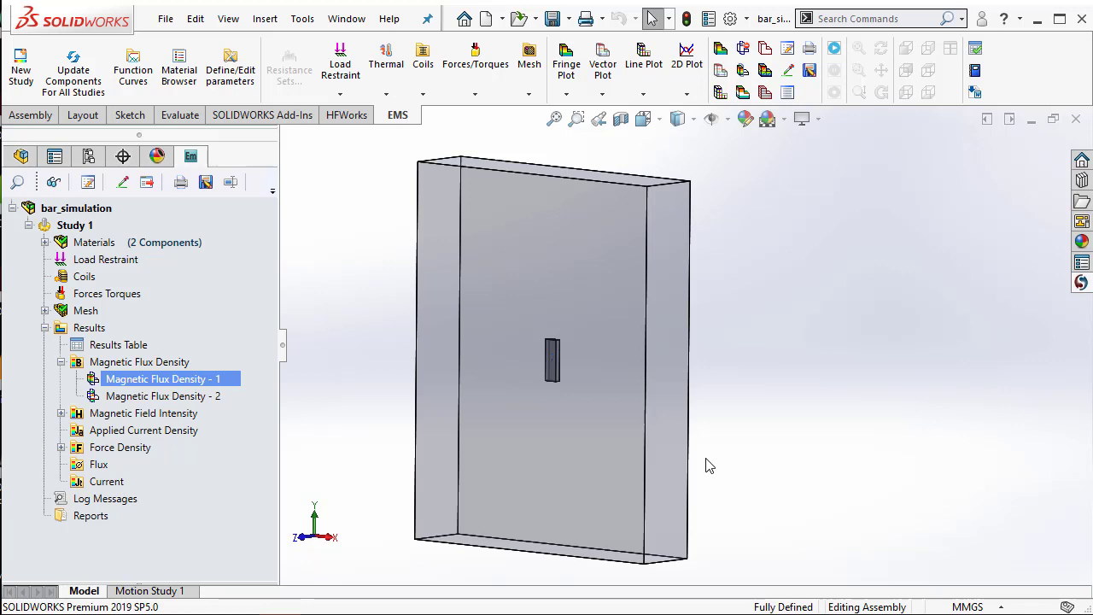
pyautogui.scroll(3, 739, 460)
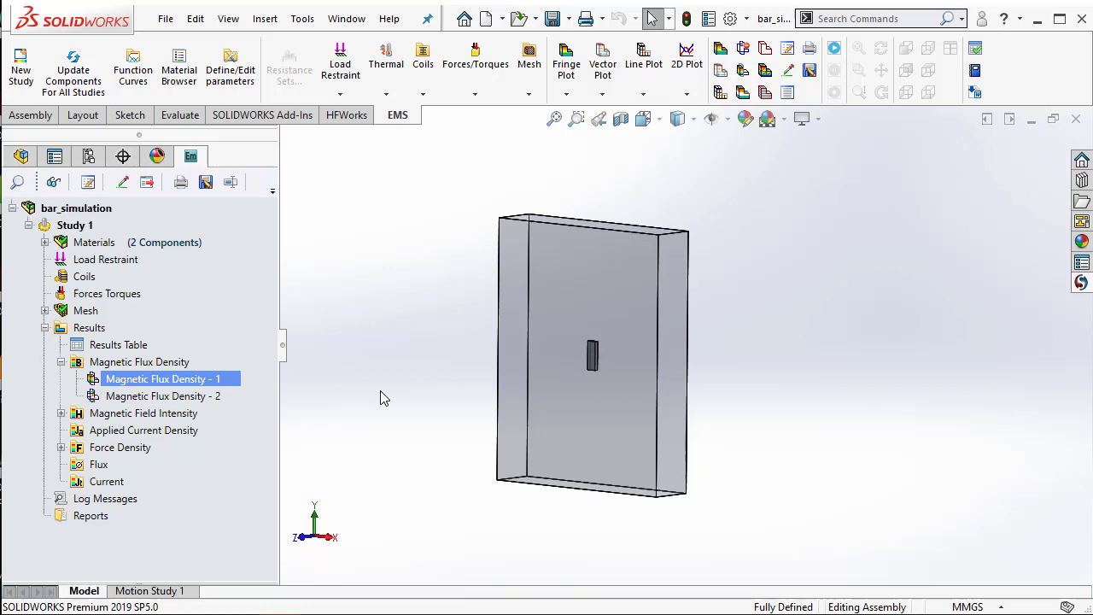
pyautogui.click(128, 362)
pyautogui.rightClick(126, 364)
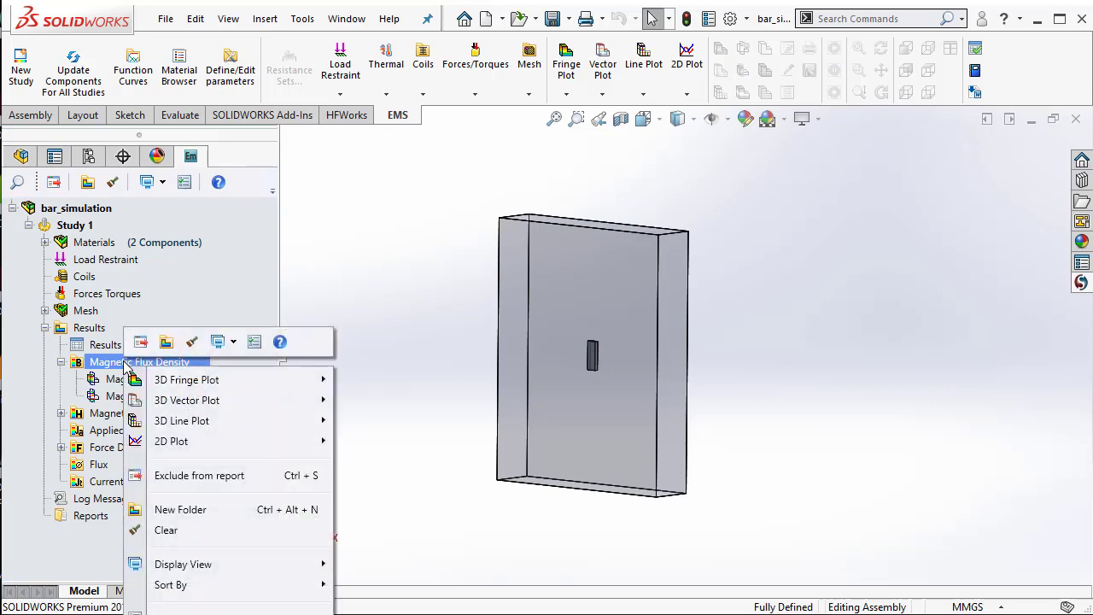
pyautogui.moveTo(190, 384)
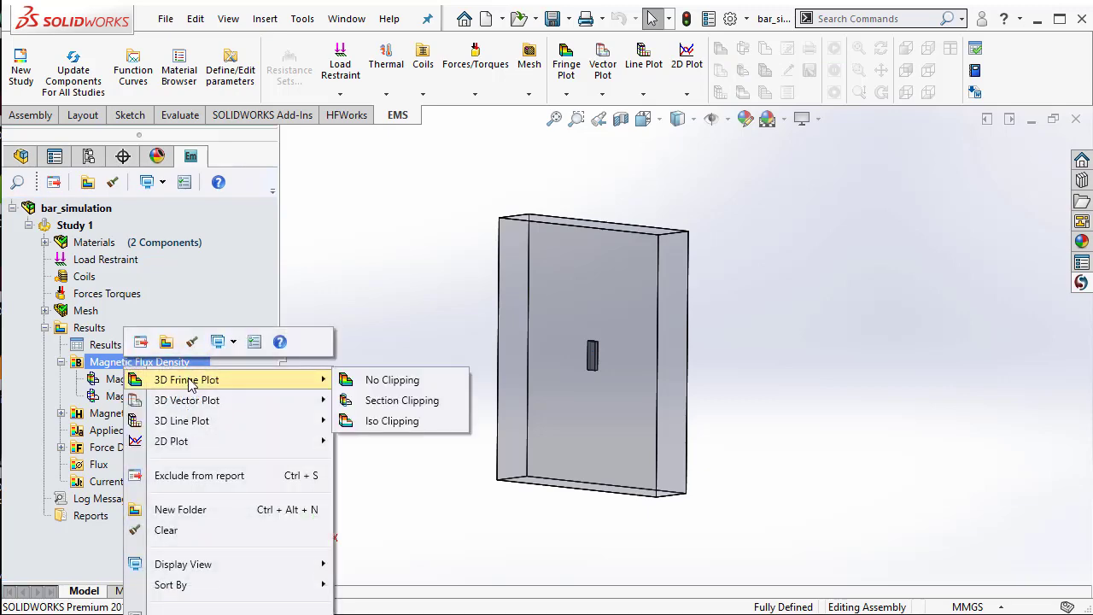
pyautogui.click(388, 379)
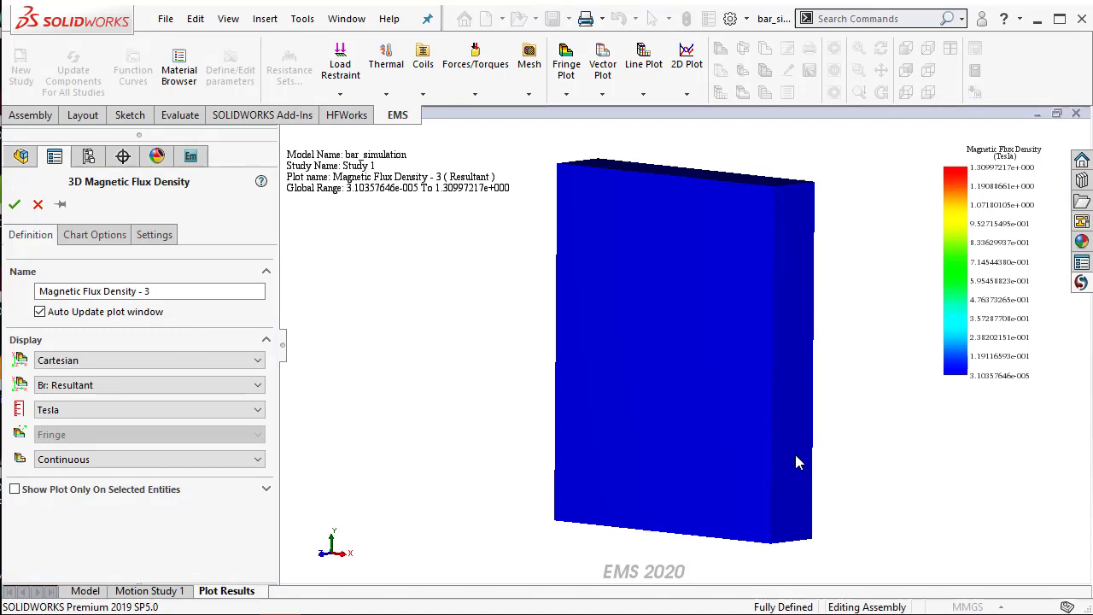
# - Widen the plot's color legend toward the model so its values appear larger
pyautogui.moveTo(825, 468); pyautogui.dragTo(742, 457, button='middle')
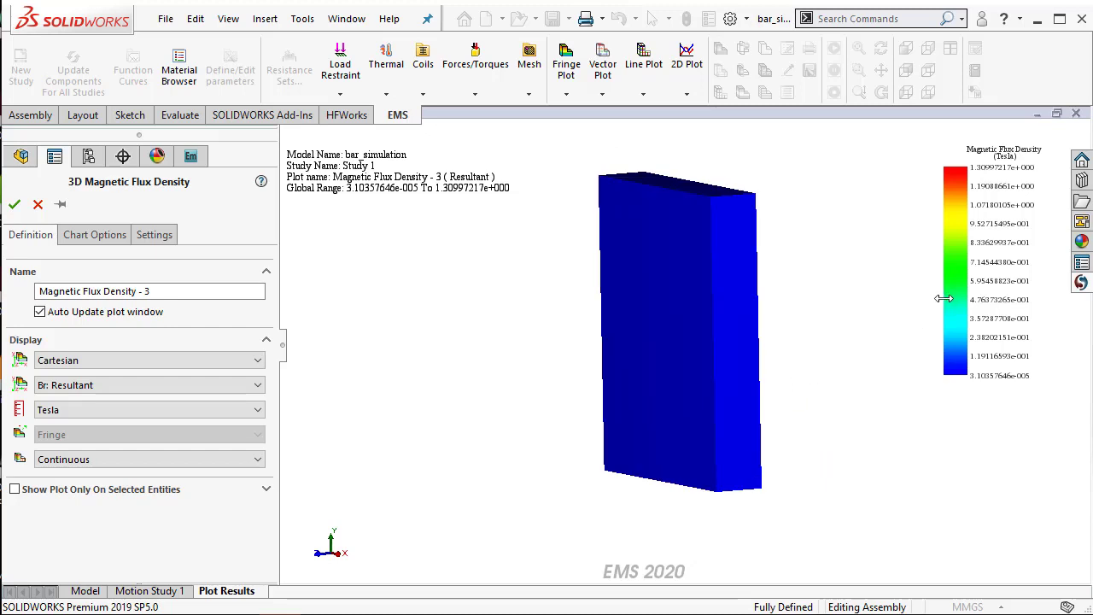
pyautogui.moveTo(944, 298); pyautogui.dragTo(814, 312)
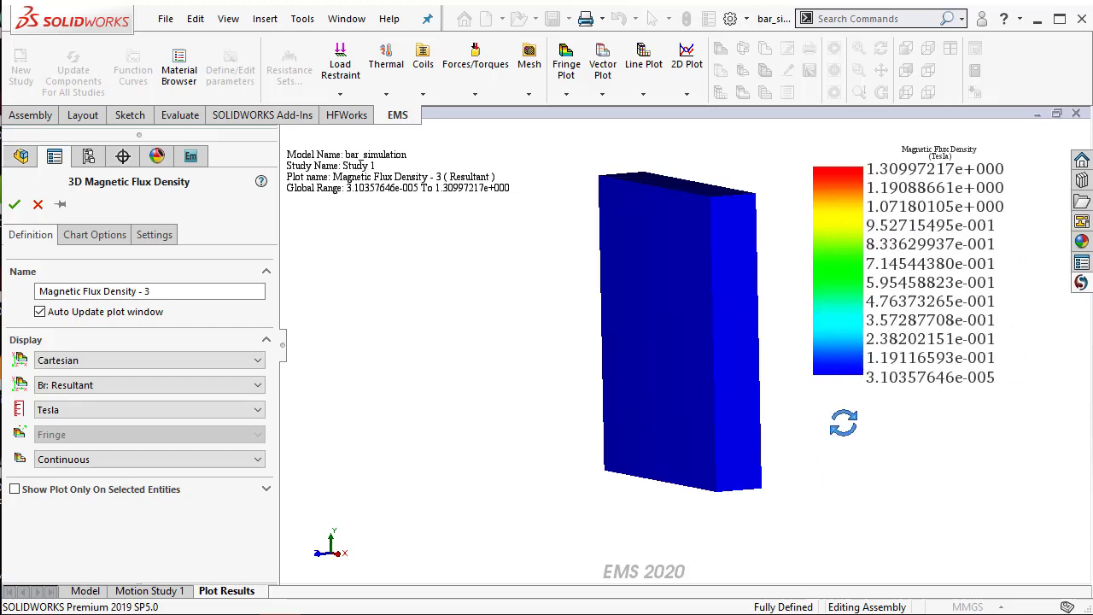
pyautogui.moveTo(843, 423); pyautogui.dragTo(884, 410, button='middle')
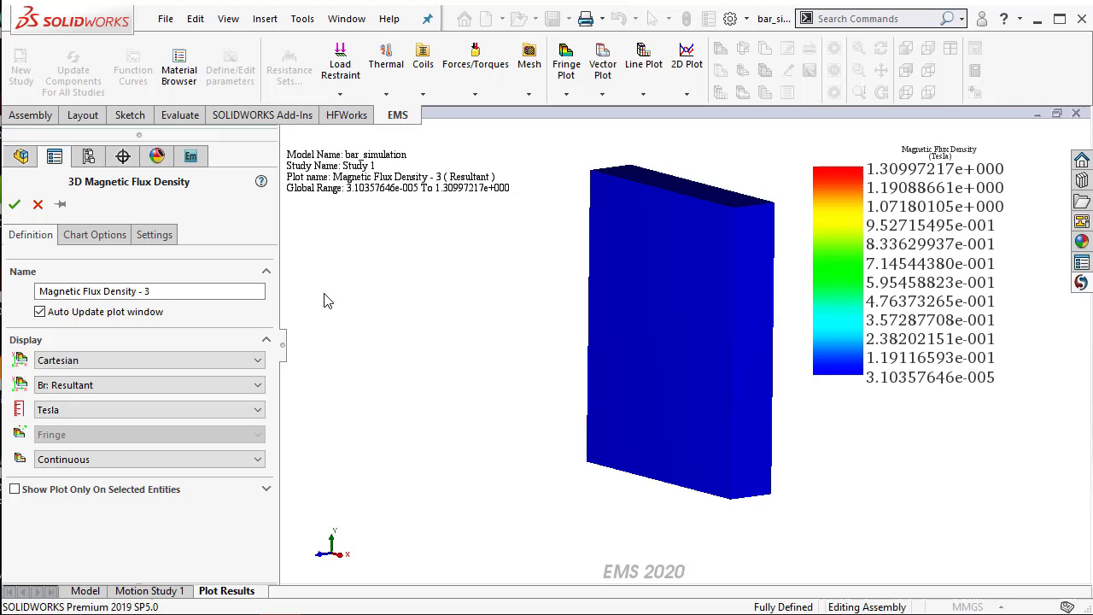
# - Set the fringe plot's color options to a logarithmic scale and accept the plot definition
pyautogui.click(167, 243)
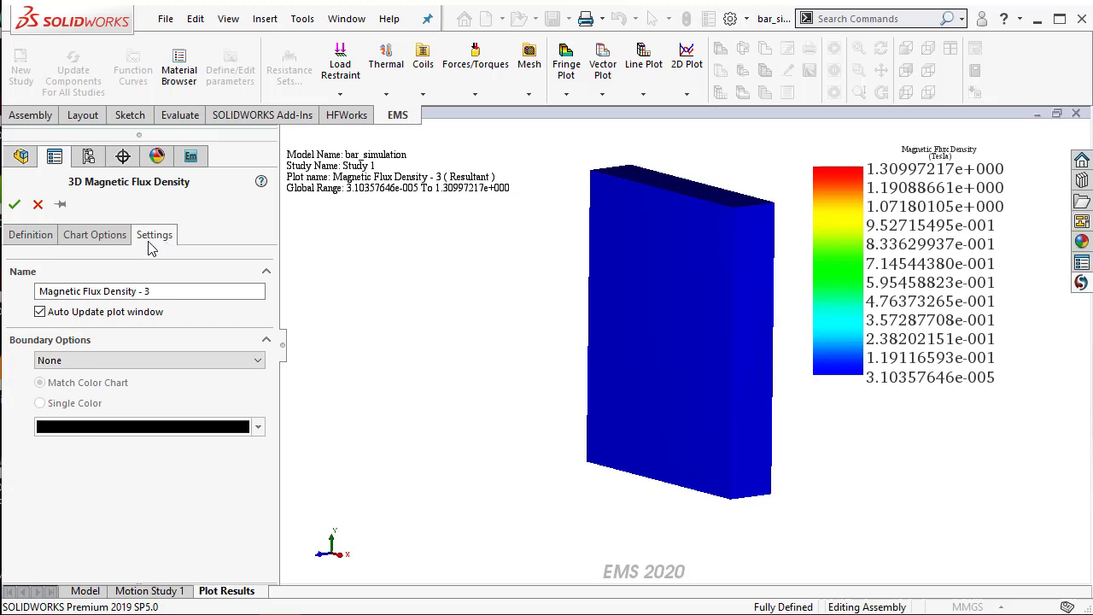
pyautogui.click(106, 236)
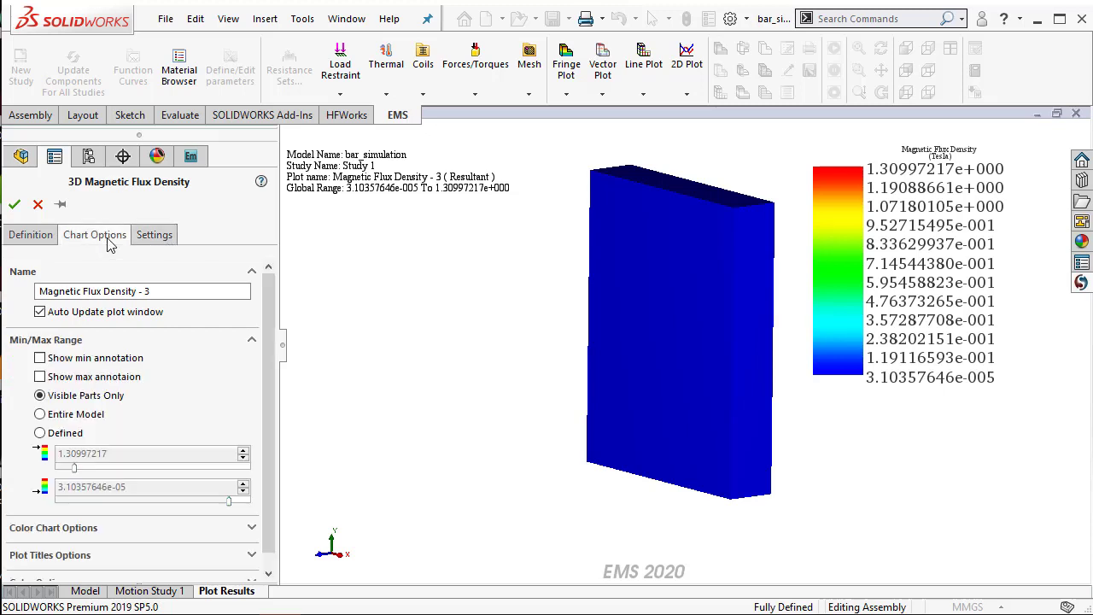
pyautogui.moveTo(271, 387); pyautogui.dragTo(269, 496)
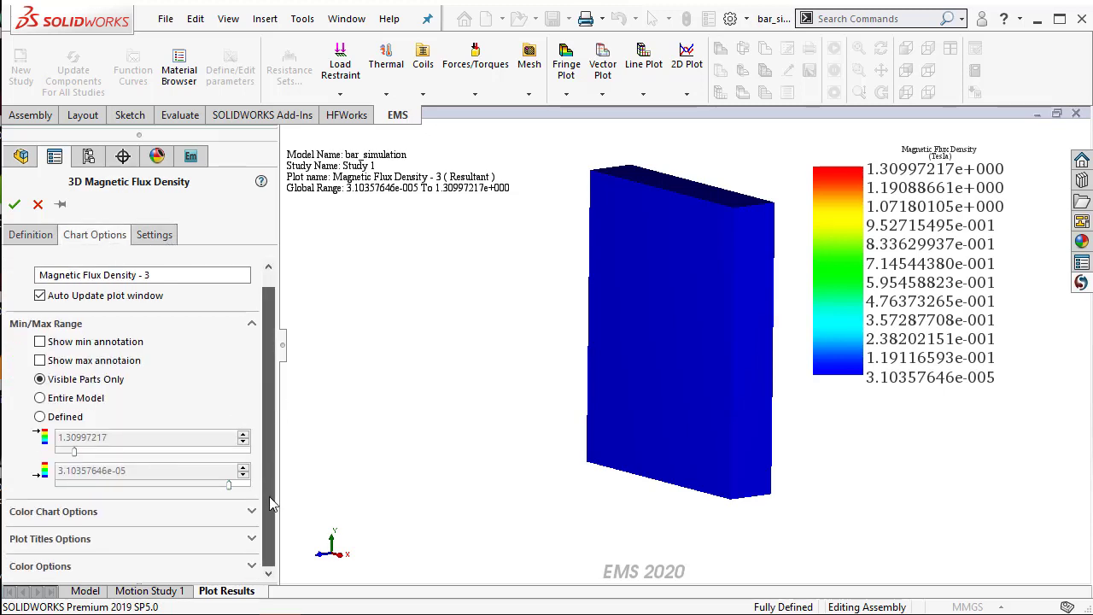
pyautogui.click(150, 570)
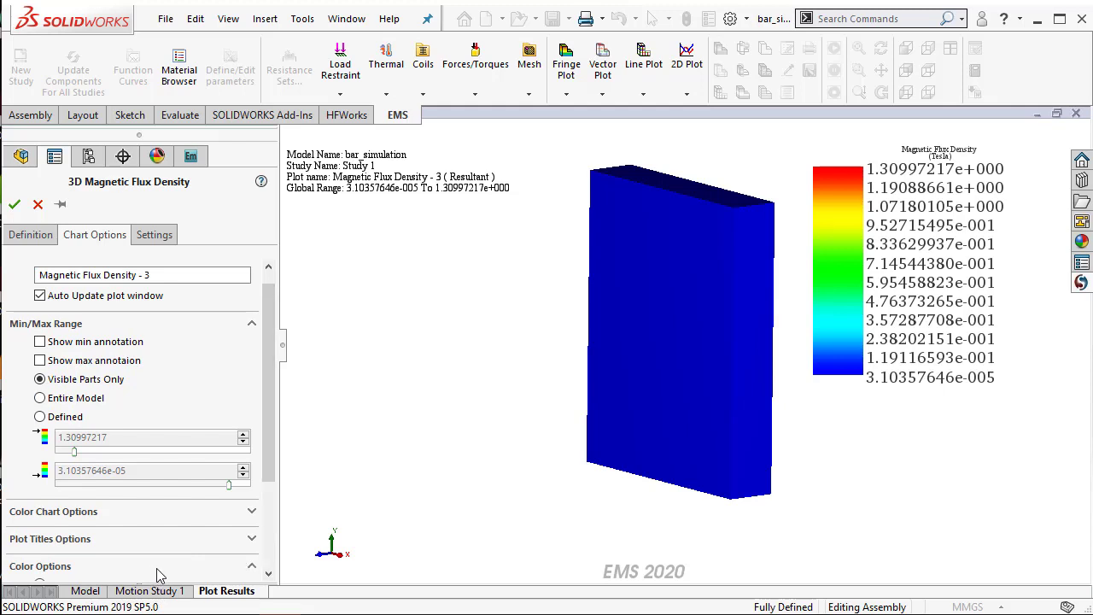
pyautogui.moveTo(266, 414); pyautogui.dragTo(267, 495)
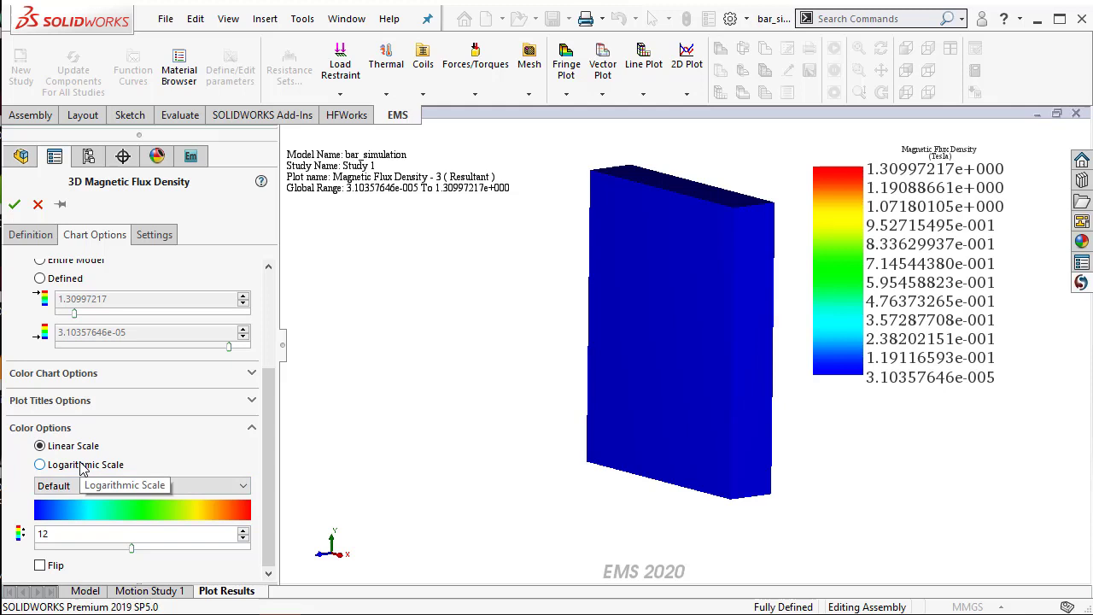
pyautogui.click(83, 469)
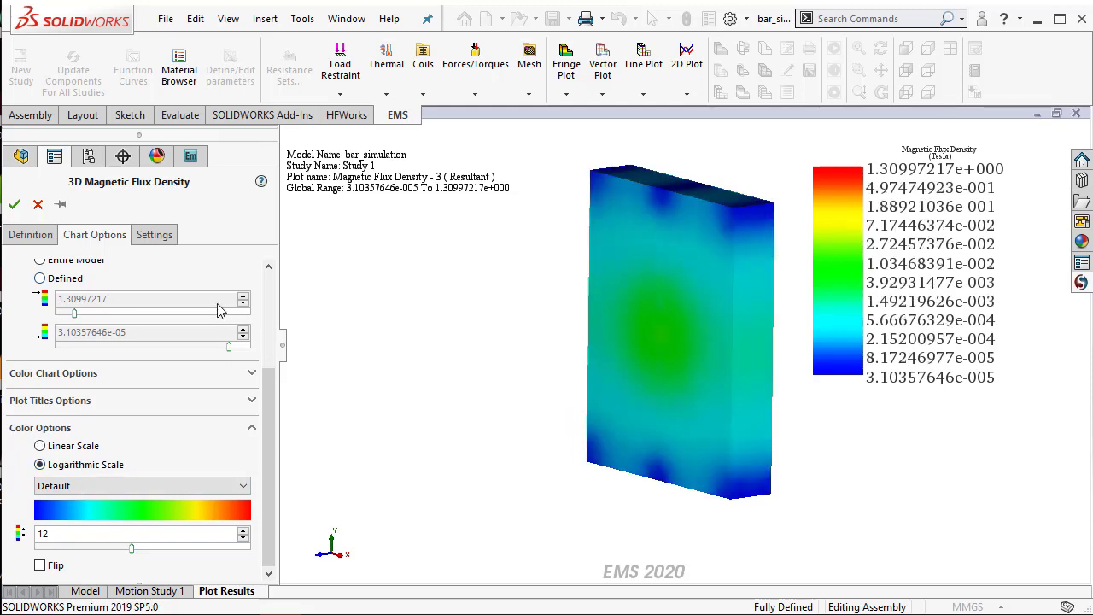
pyautogui.click(15, 204)
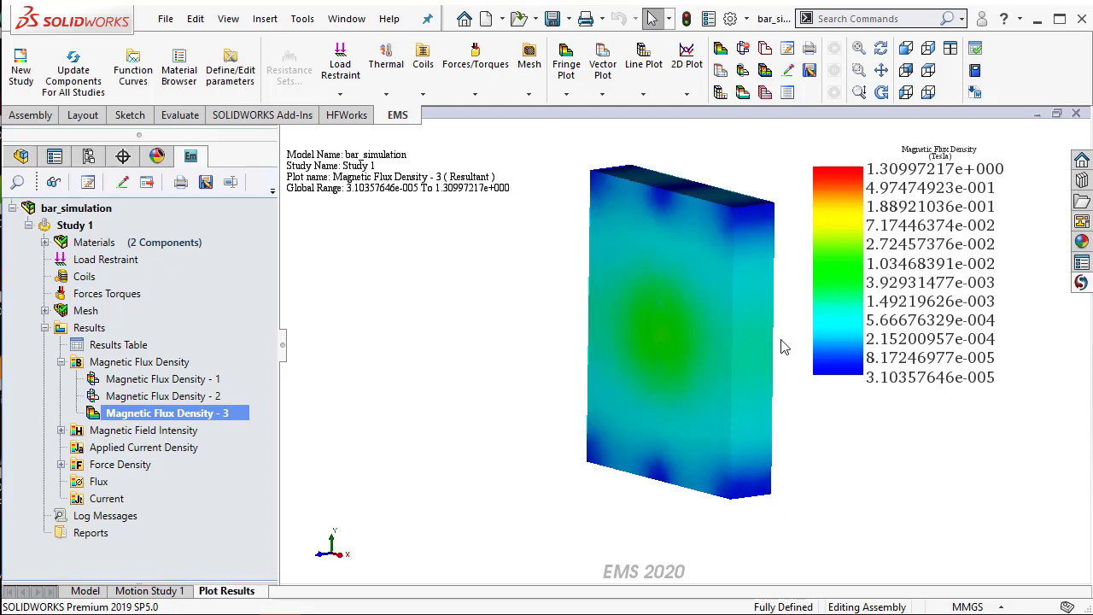
# - Probe the Magnetic Flux Density - 3 plot at the middle of the air box's large face and at a point farther out, and close the probe
pyautogui.scroll(-2, 771, 314)
pyautogui.scroll(-2, 771, 315)
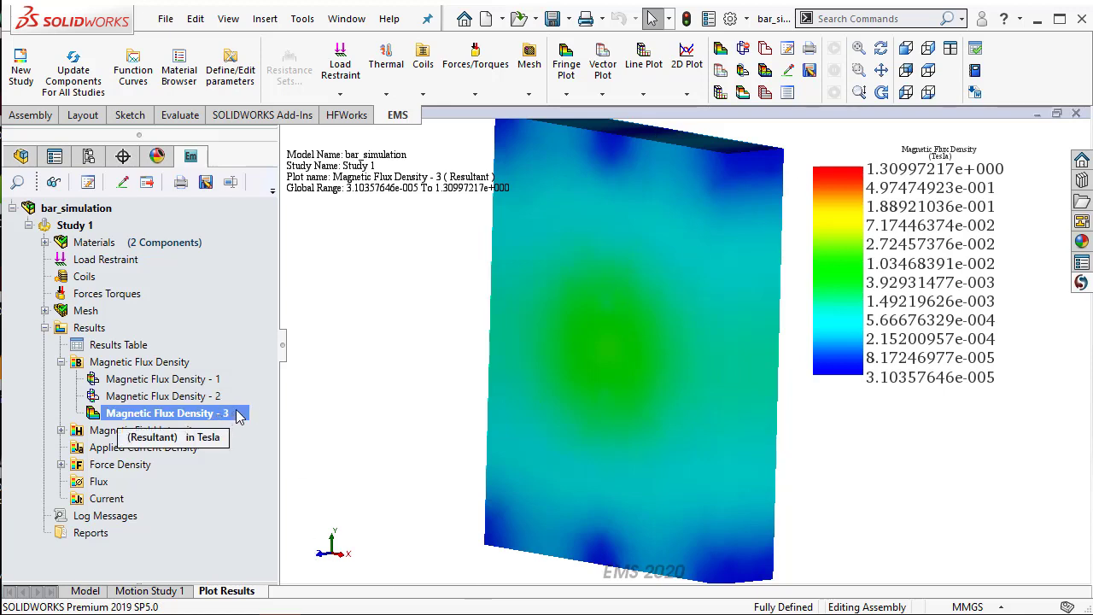
pyautogui.rightClick(238, 415)
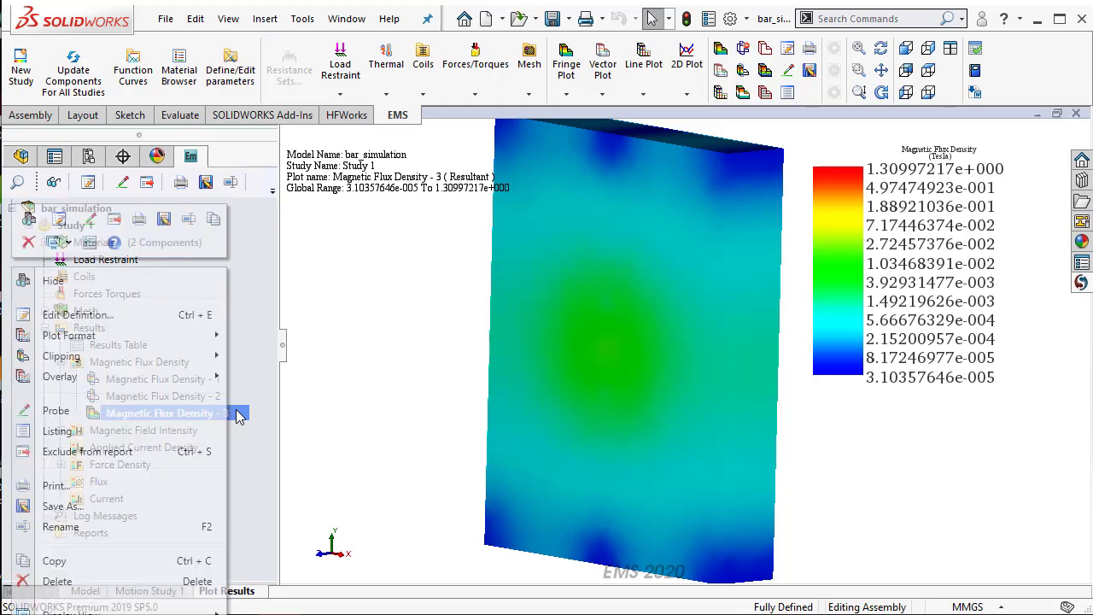
pyautogui.click(120, 414)
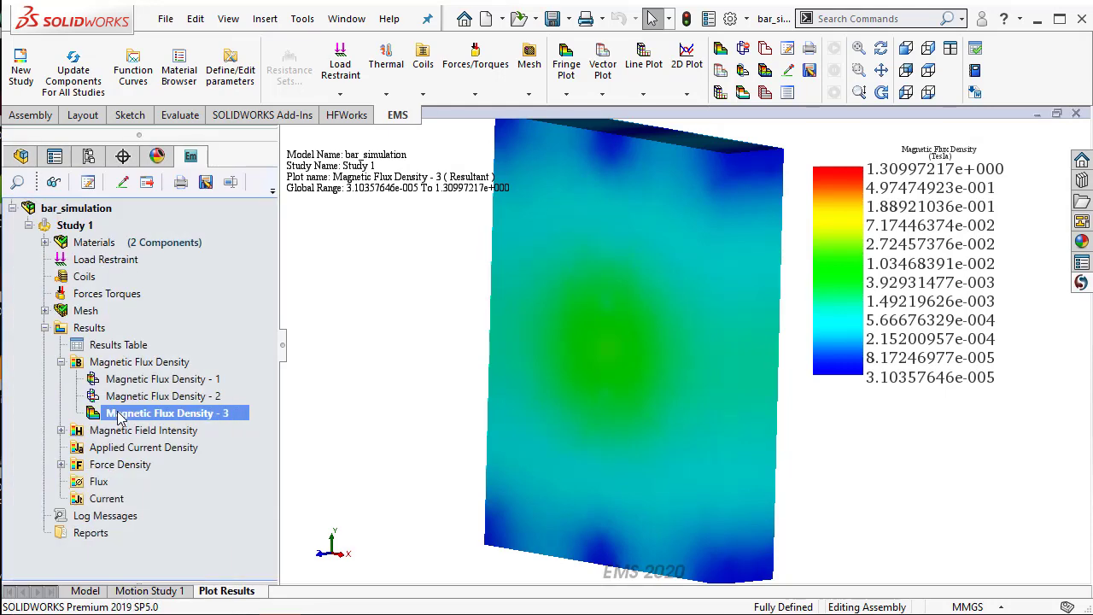
pyautogui.click(603, 339)
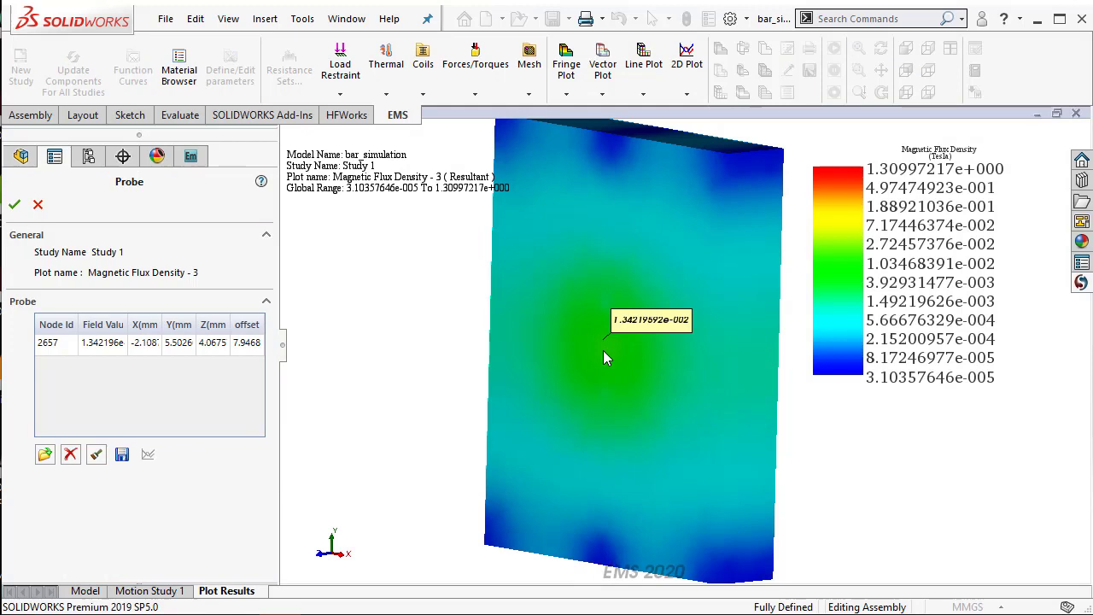
pyautogui.scroll(2, 658, 330)
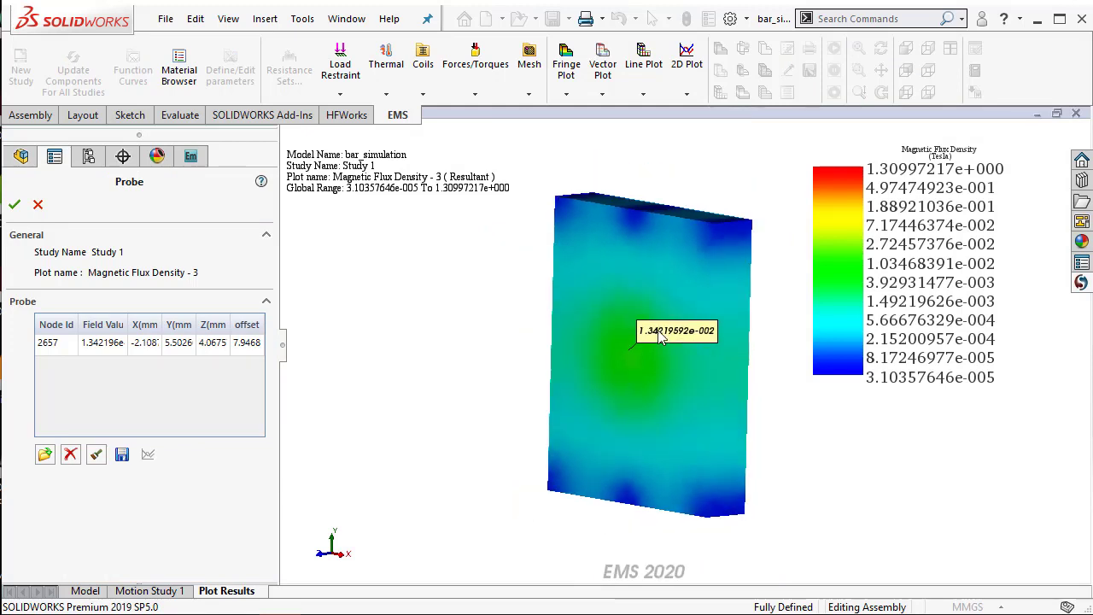
pyautogui.scroll(-4, 662, 346)
pyautogui.scroll(3, 664, 360)
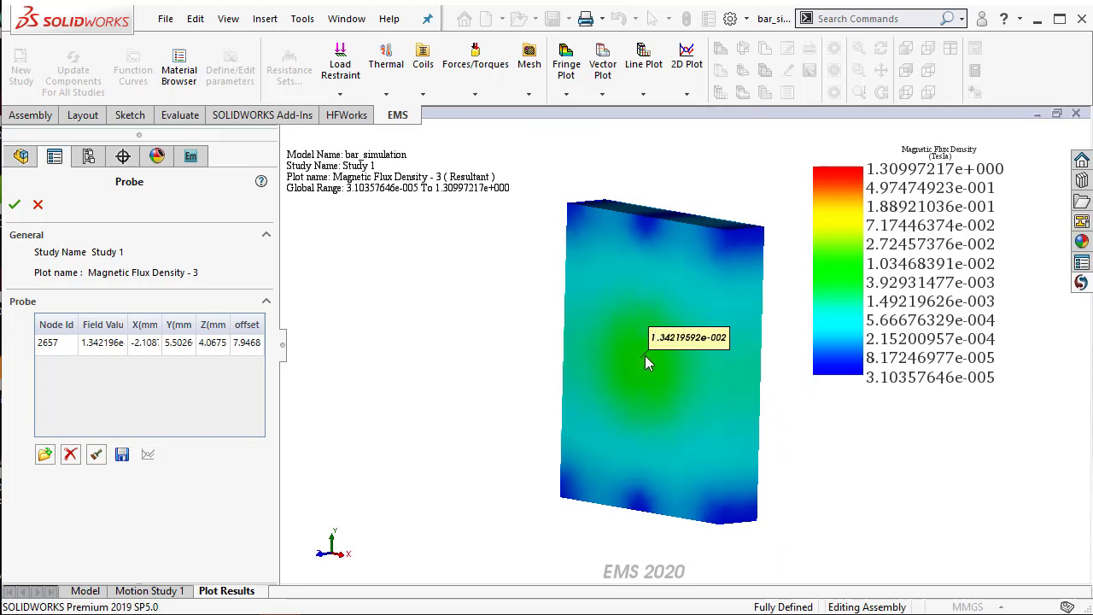
pyautogui.click(603, 289)
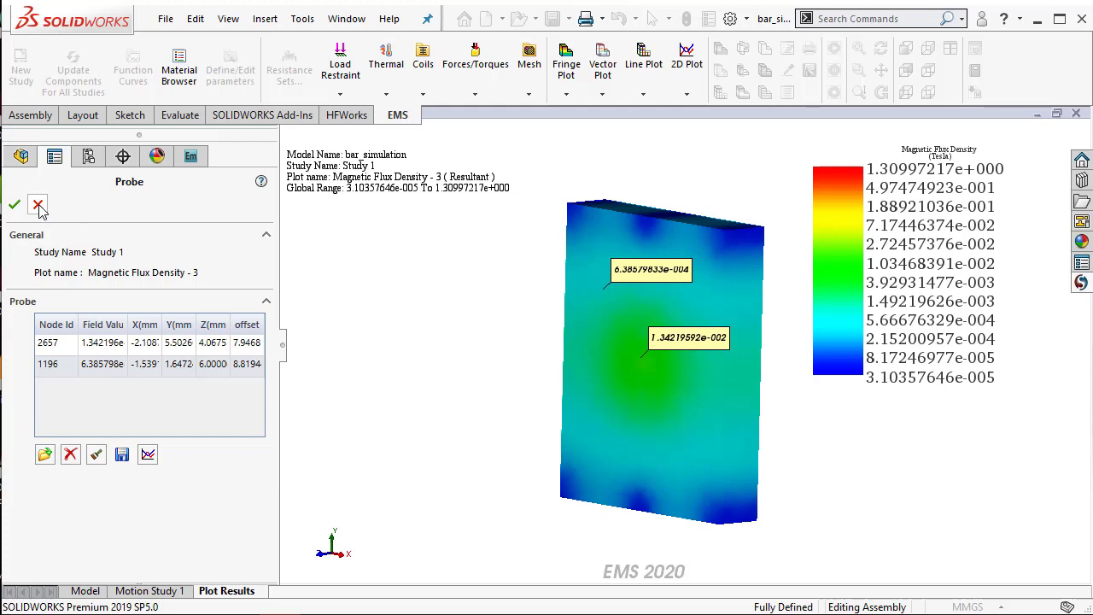
pyautogui.click(37, 205)
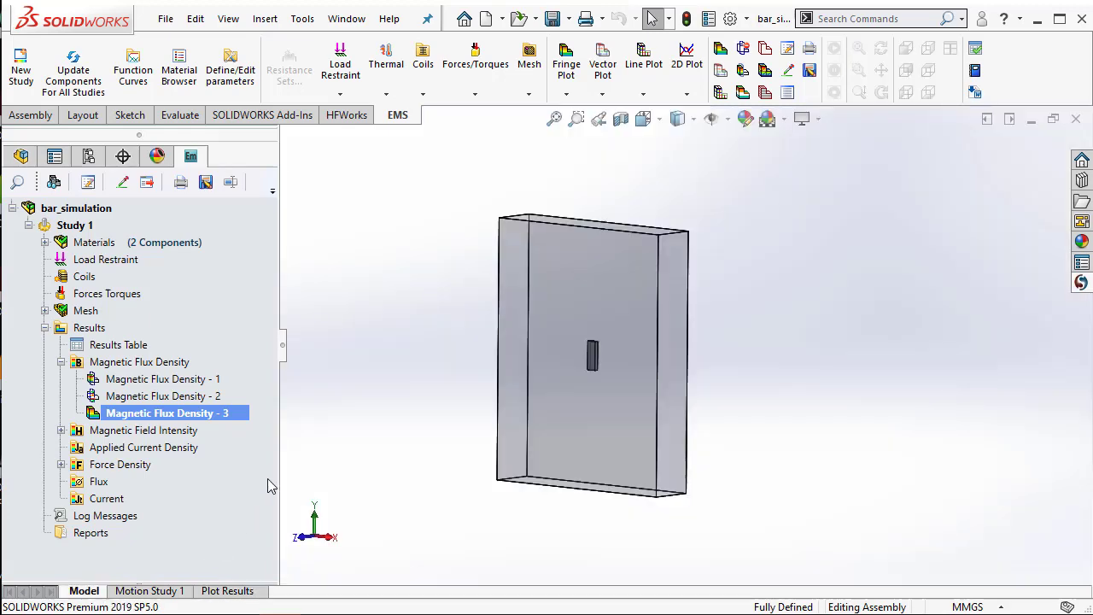
# - Set the mid-plane depth of Boss-Extrude1 in the air_geometry part to 500 mm and return to the assembly
pyautogui.click(21, 157)
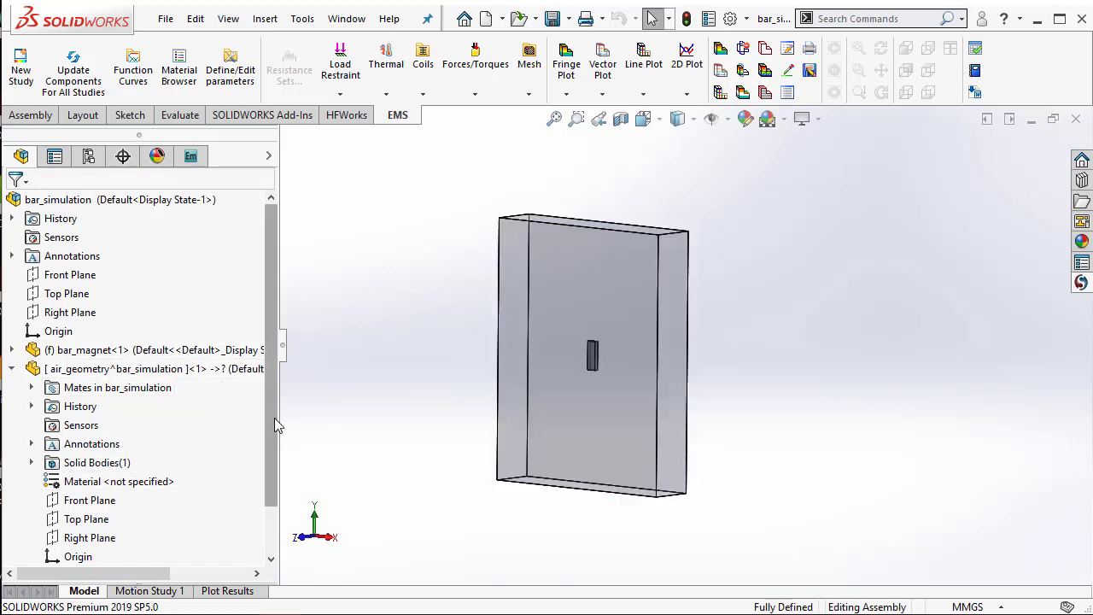
pyautogui.scroll(-1, 268, 423)
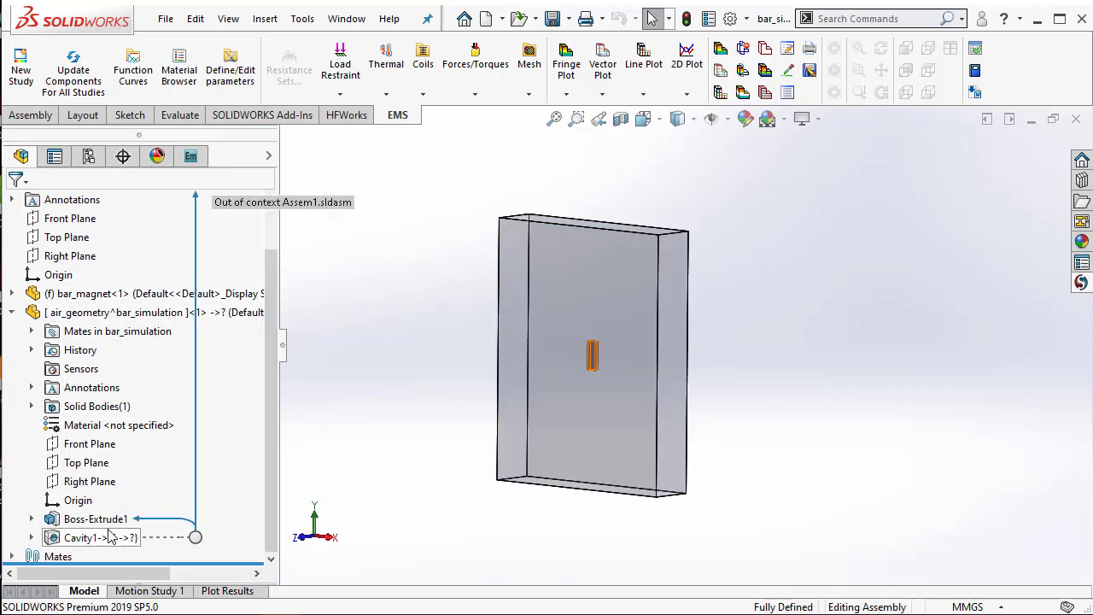
pyautogui.rightClick(106, 520)
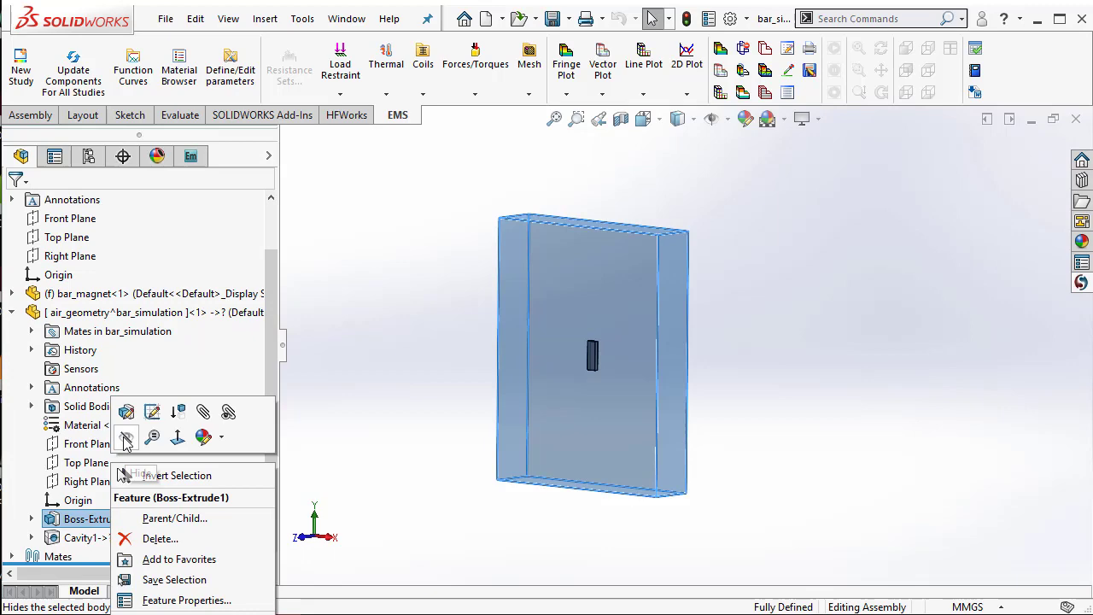
pyautogui.click(127, 413)
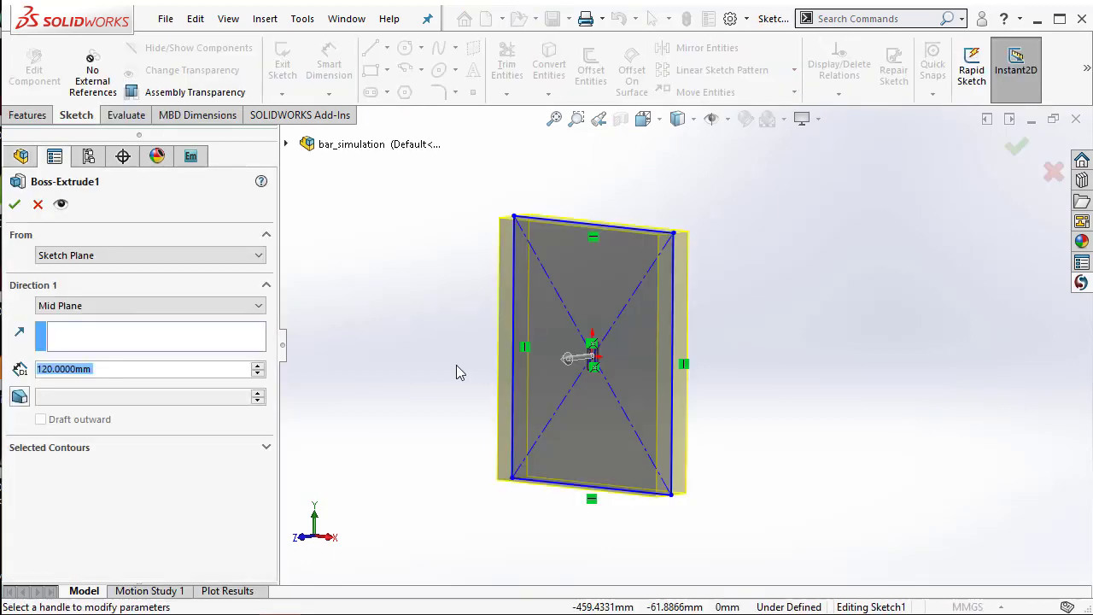
pyautogui.moveTo(400, 352); pyautogui.dragTo(391, 354, button='middle')
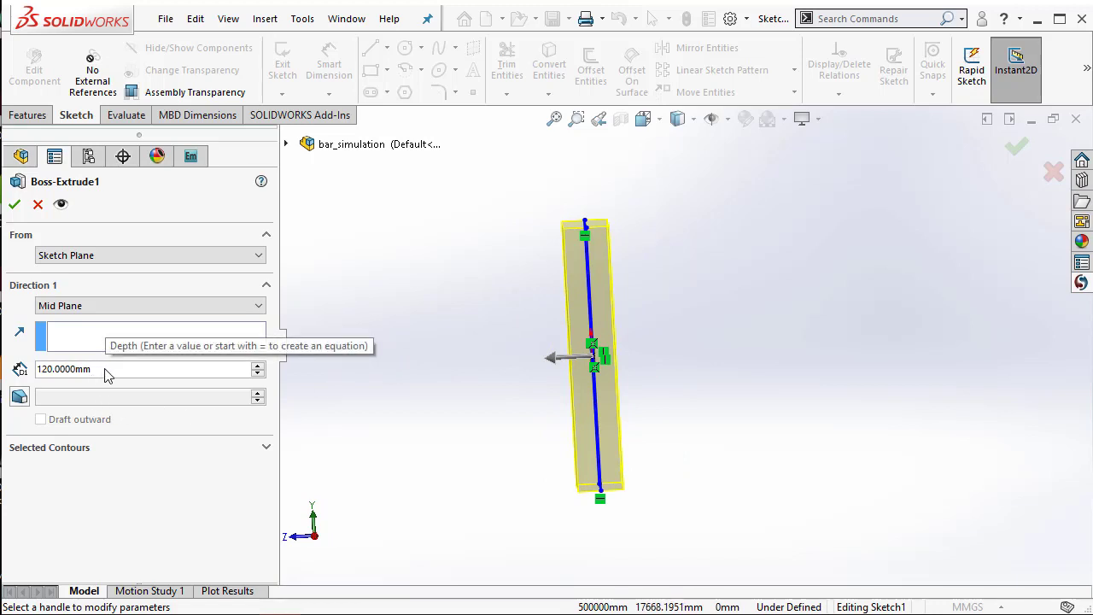
pyautogui.moveTo(107, 371); pyautogui.dragTo(16, 371)
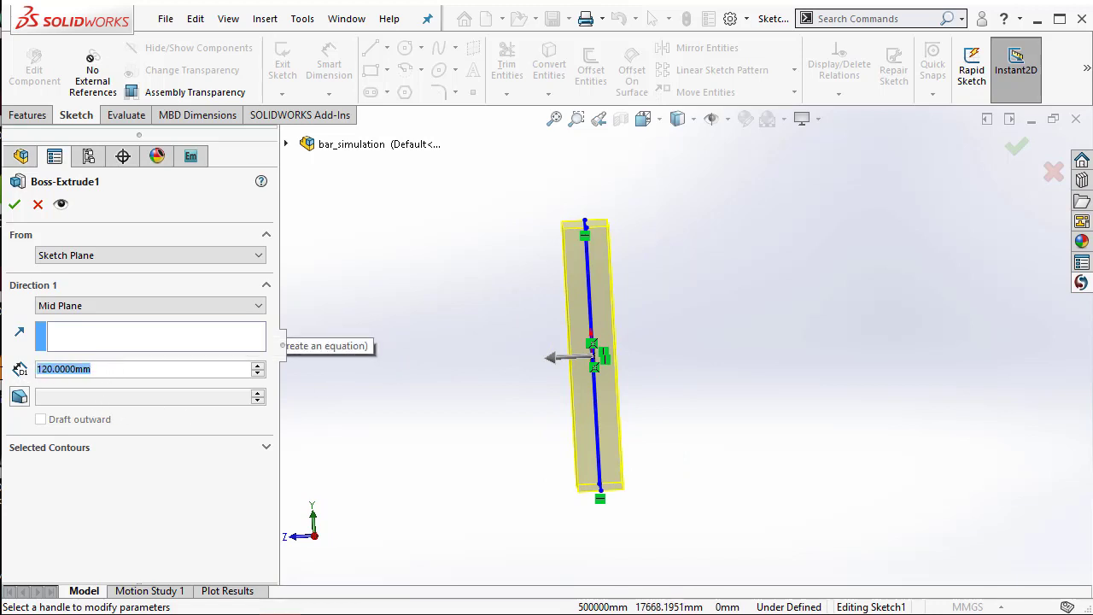
pyautogui.write('500')
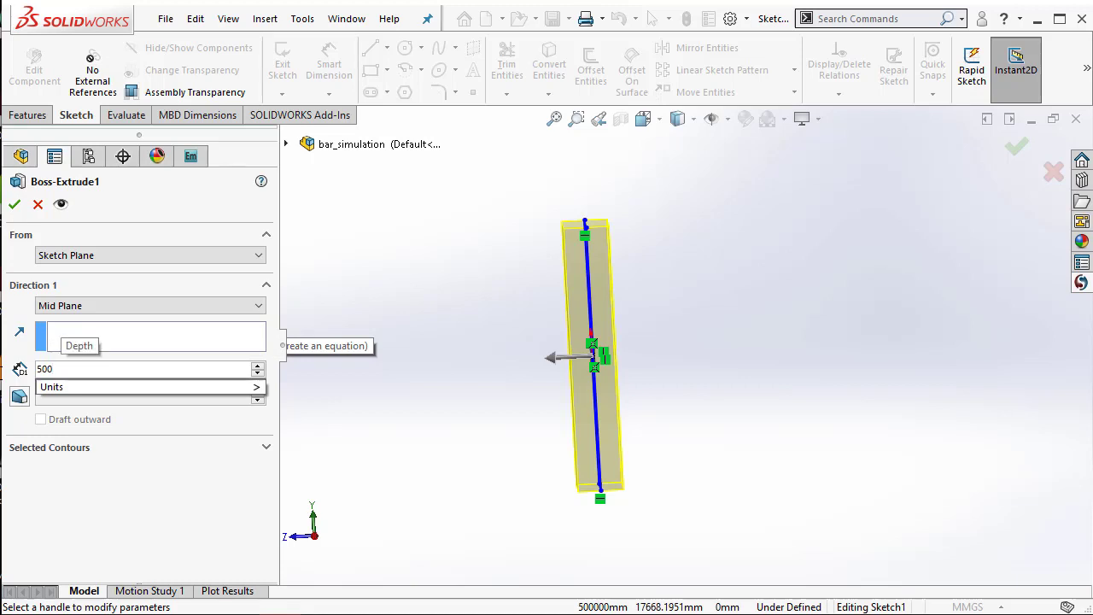
pyautogui.click(16, 212)
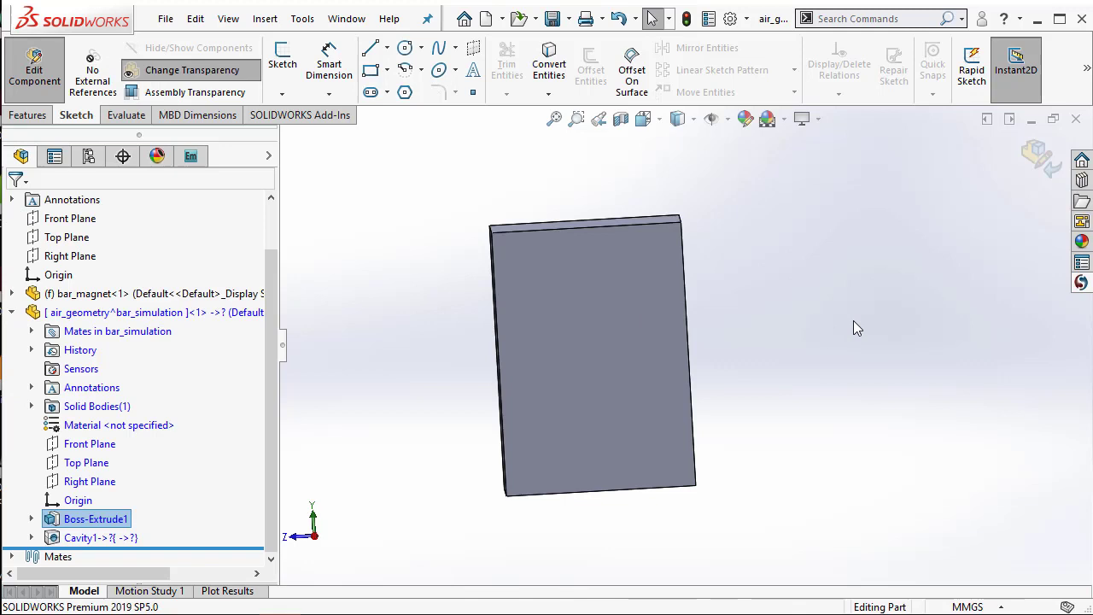
pyautogui.click(1058, 165)
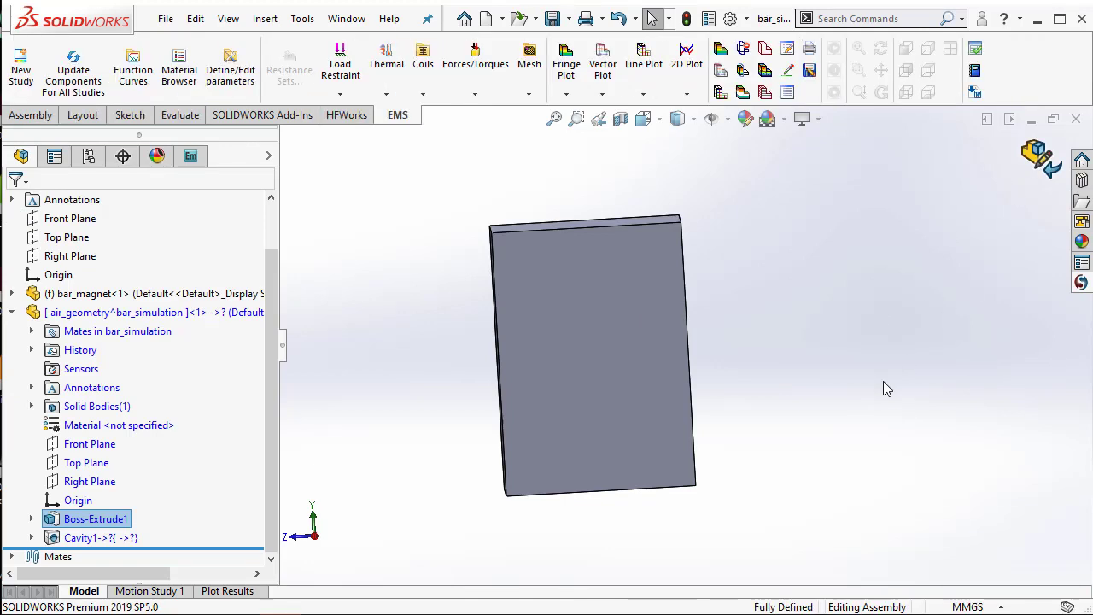
pyautogui.moveTo(717, 423); pyautogui.dragTo(797, 451, button='middle')
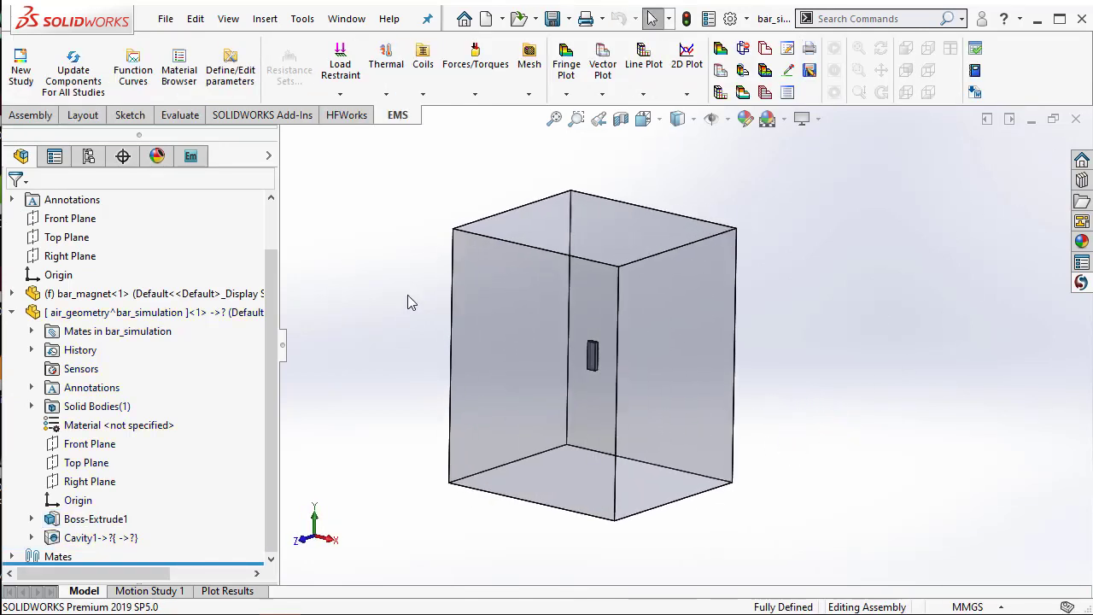
# - Update Study 1's geometry, accepting that mesh and results are invalidated, and run the study again
pyautogui.click(192, 159)
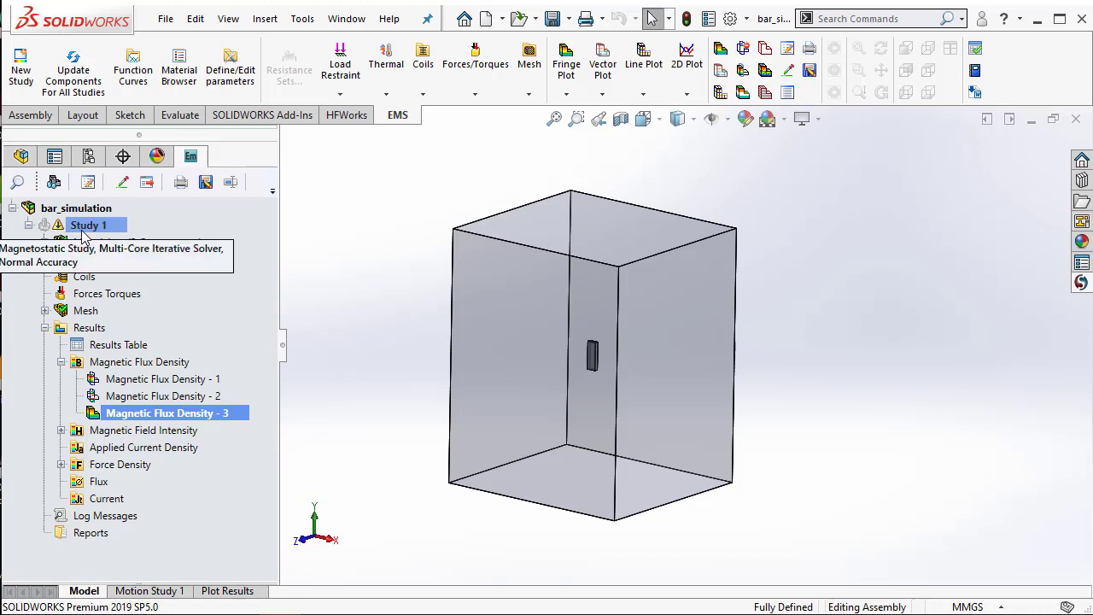
pyautogui.rightClick(114, 227)
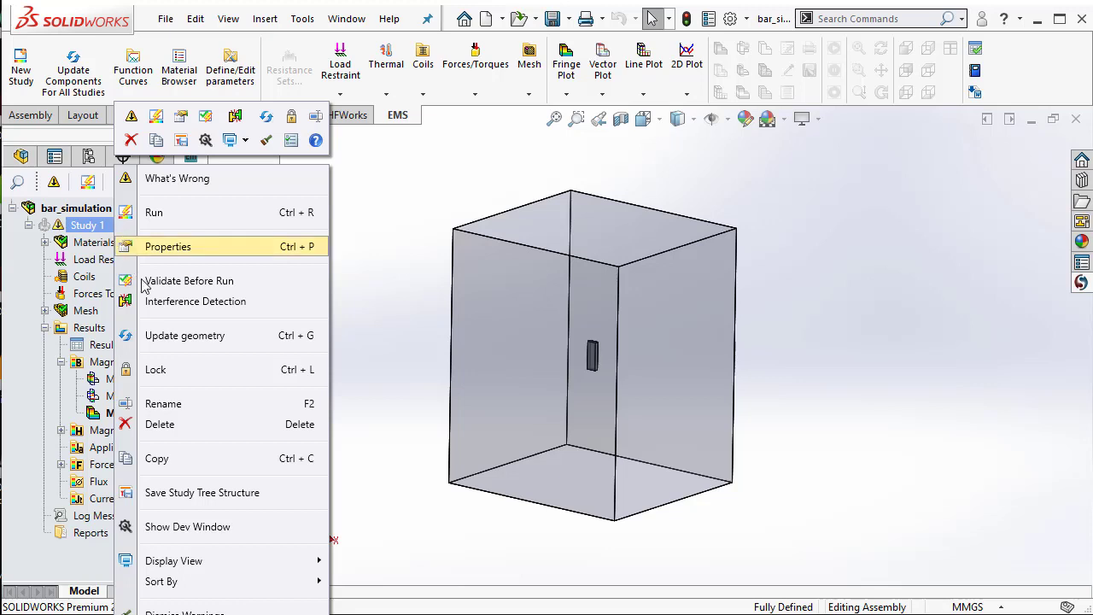
pyautogui.click(181, 340)
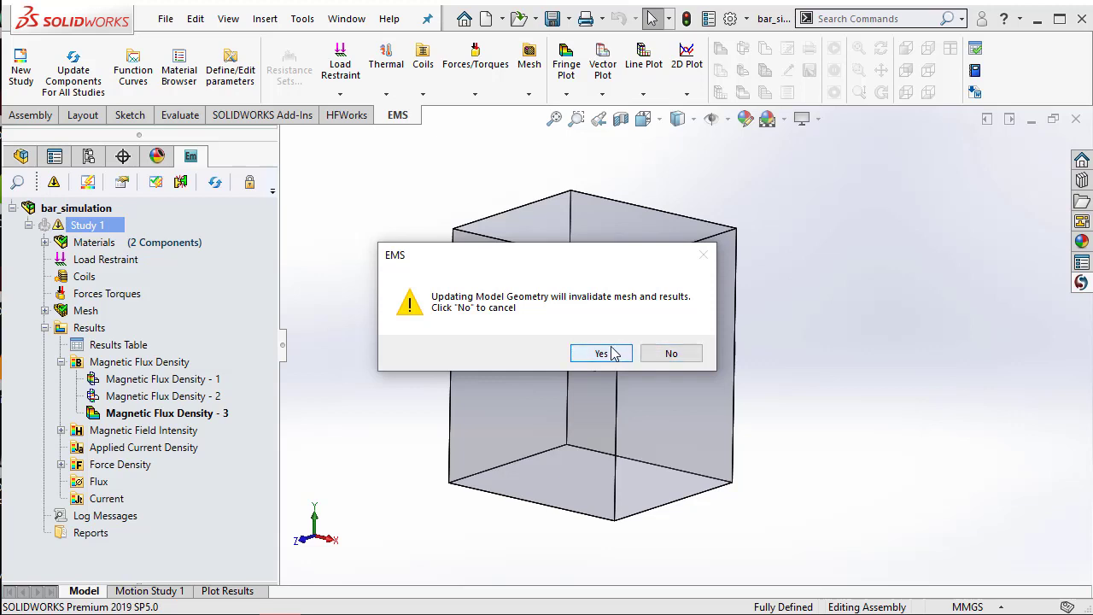
pyautogui.click(601, 353)
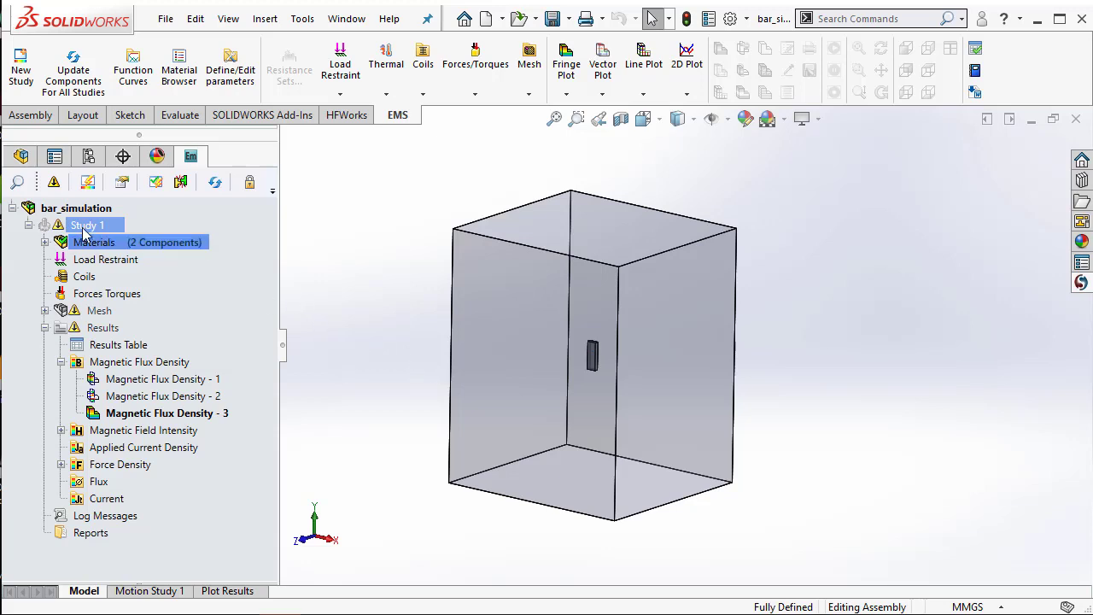
pyautogui.rightClick(114, 232)
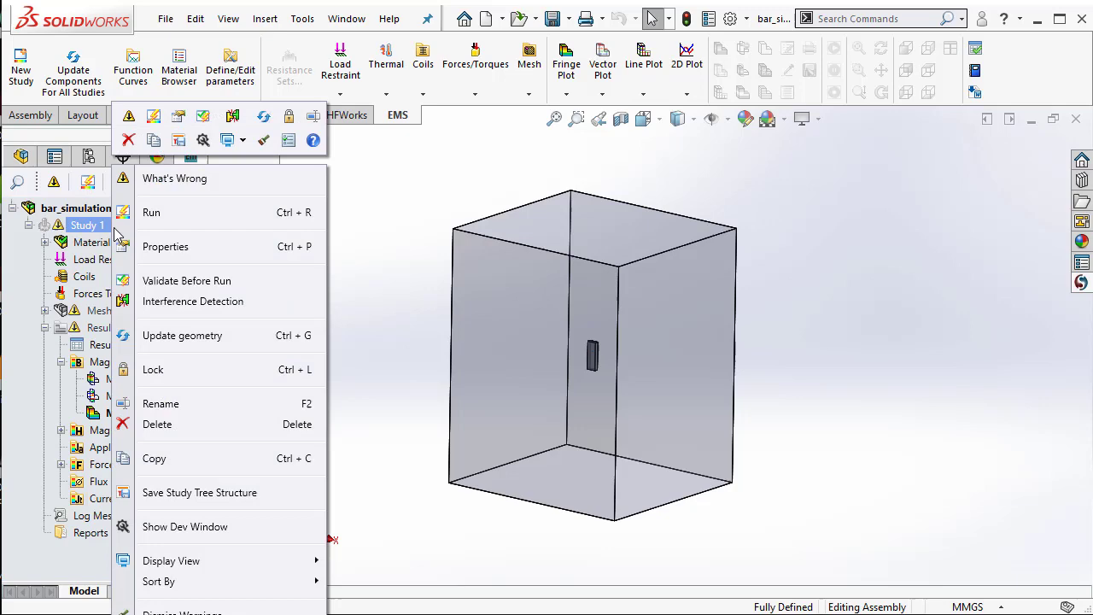
pyautogui.click(168, 214)
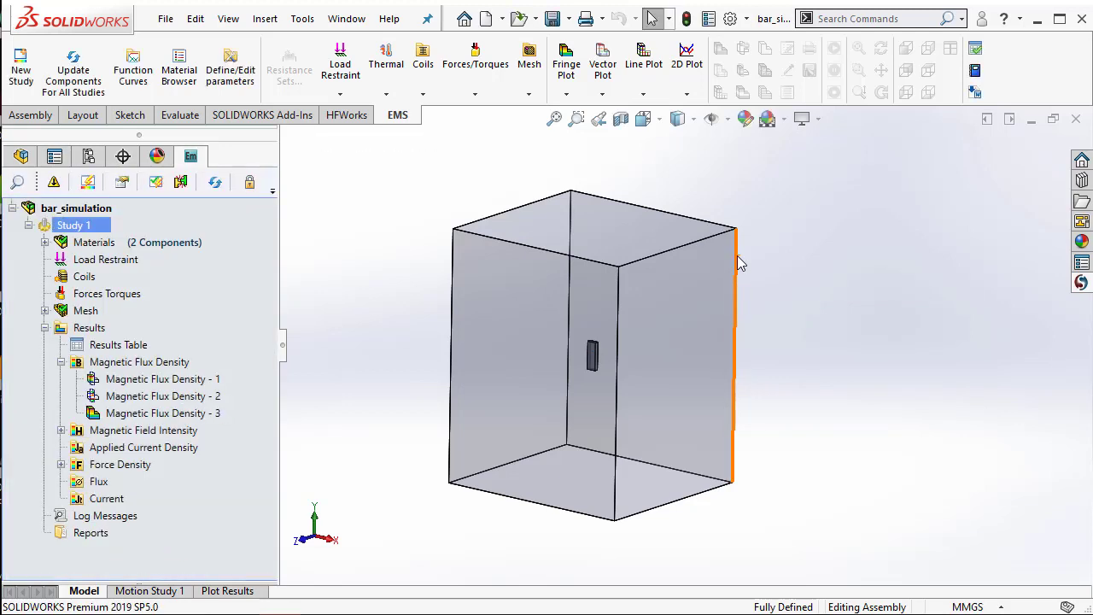
# - Open the Magnetic Flux Density - 3 plot, enlarge its color legend, and examine the flux density on the air box's outer faces
pyautogui.click(205, 413)
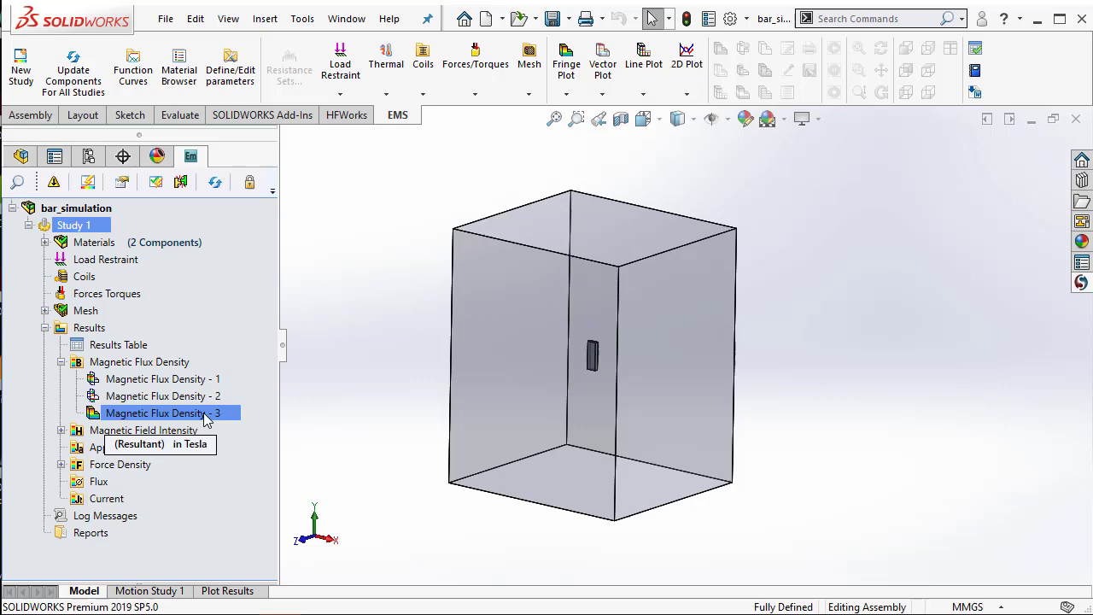
pyautogui.doubleClick(205, 414)
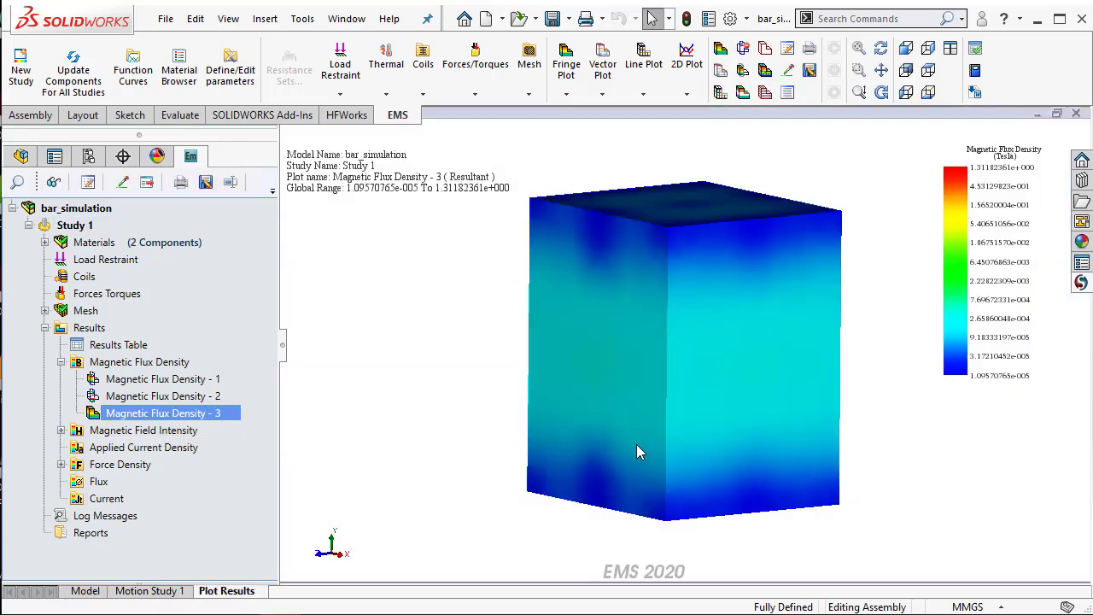
pyautogui.moveTo(782, 442); pyautogui.dragTo(846, 464, button='middle')
pyautogui.moveTo(946, 313); pyautogui.dragTo(854, 331)
pyautogui.scroll(-3, 908, 396)
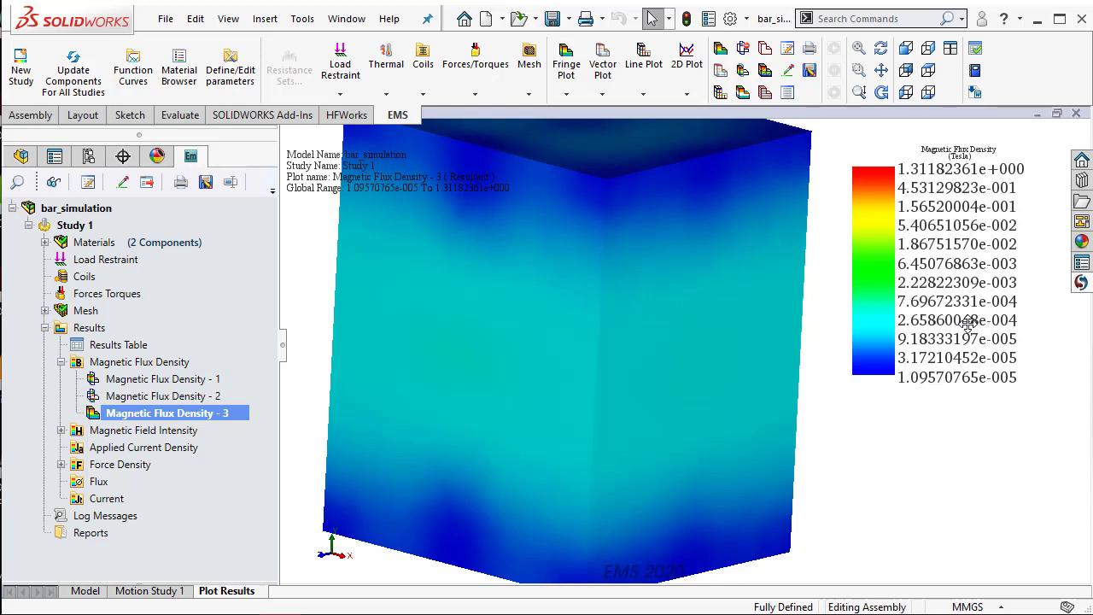
pyautogui.scroll(2, 953, 464)
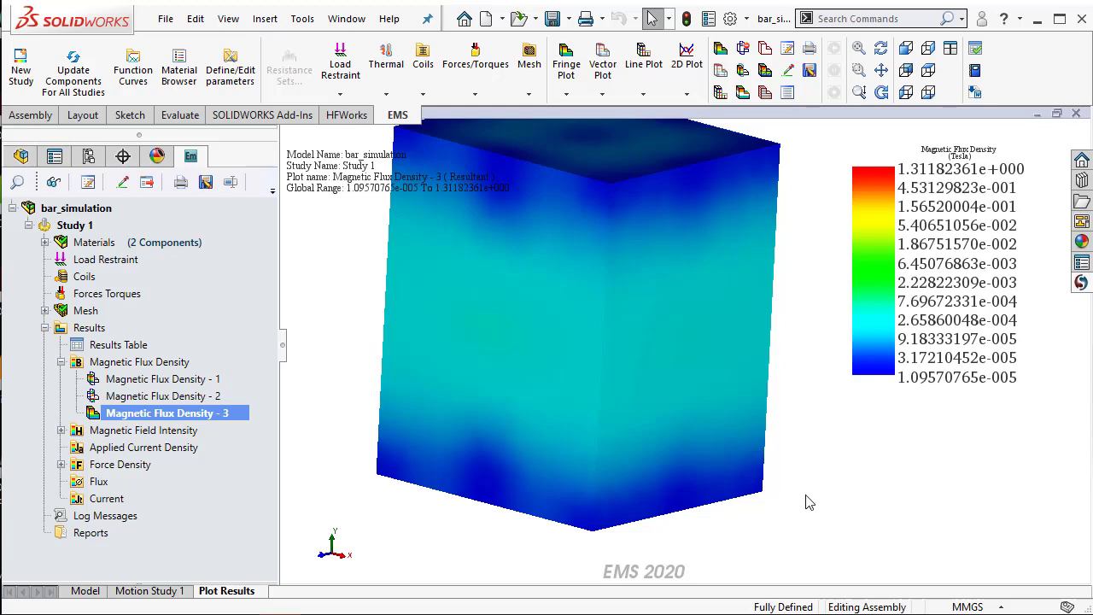
pyautogui.moveTo(801, 471); pyautogui.dragTo(853, 470, button='middle')
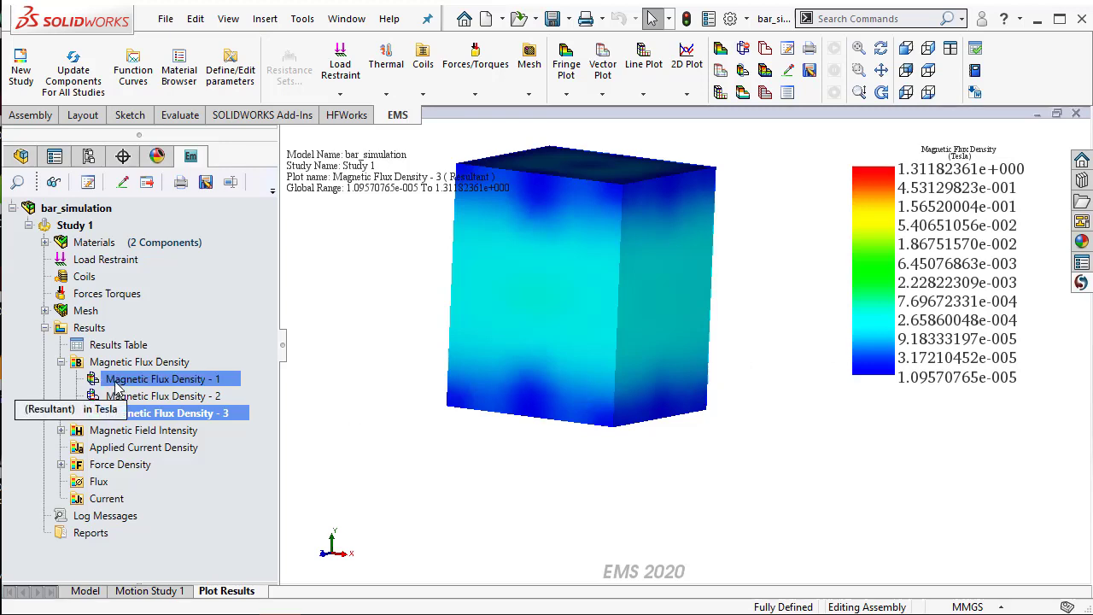
# - Open the Magnetic Flux Density - 1 section plot, enlarge its color legend, and examine the field from the magnet to the boundary
pyautogui.doubleClick(117, 386)
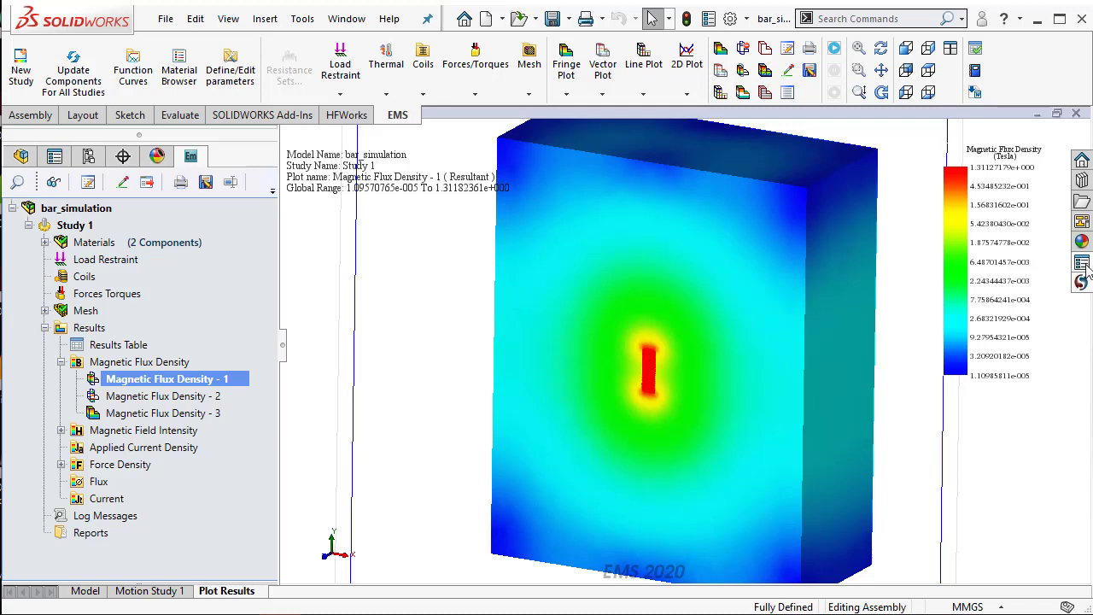
pyautogui.moveTo(943, 282); pyautogui.dragTo(892, 283)
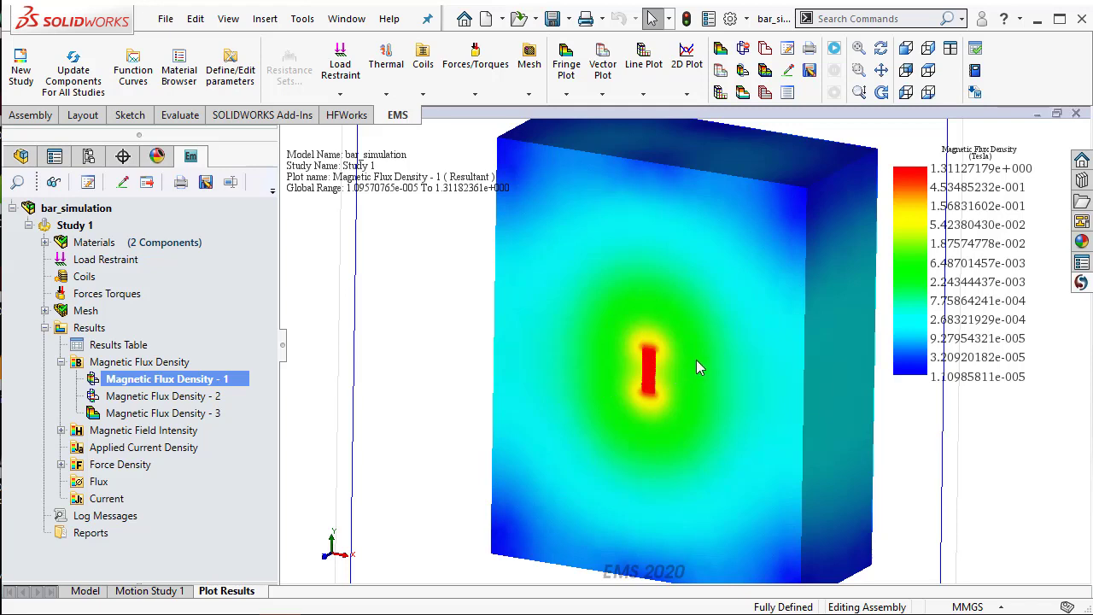
pyautogui.hotkey('ctrl', '7')
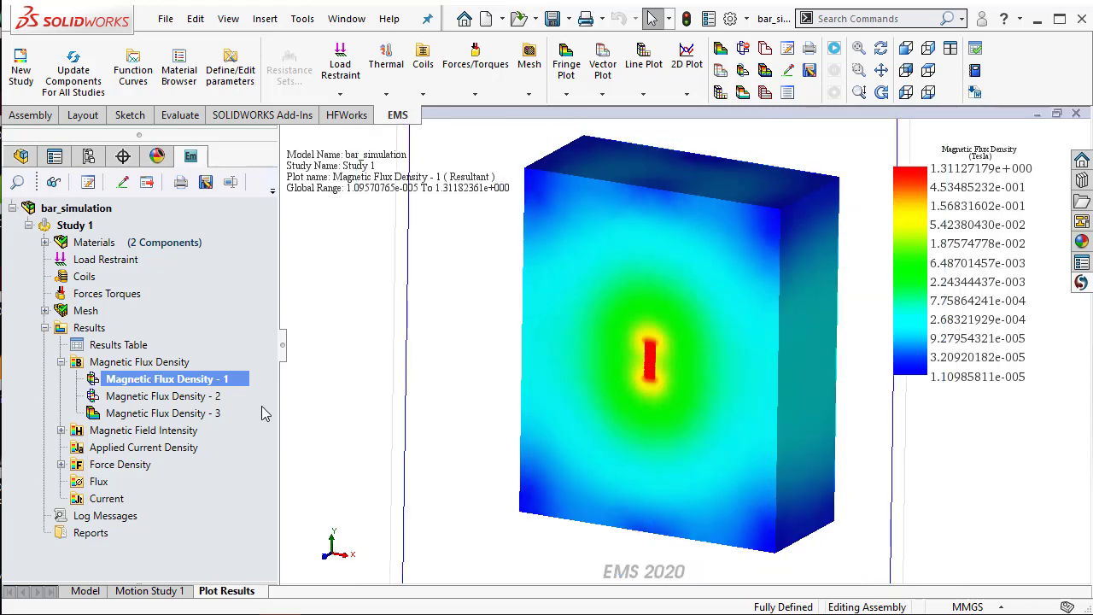
# - Return to the assembly model and start a sketch on its Front Plane, viewed normal to the plane
pyautogui.click(100, 592)
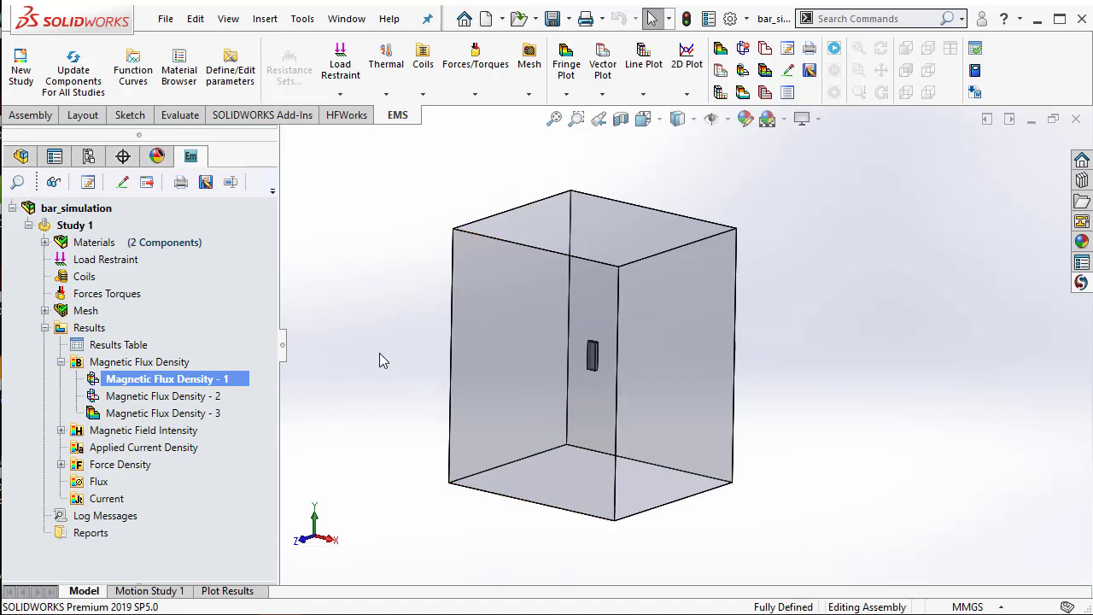
pyautogui.click(21, 157)
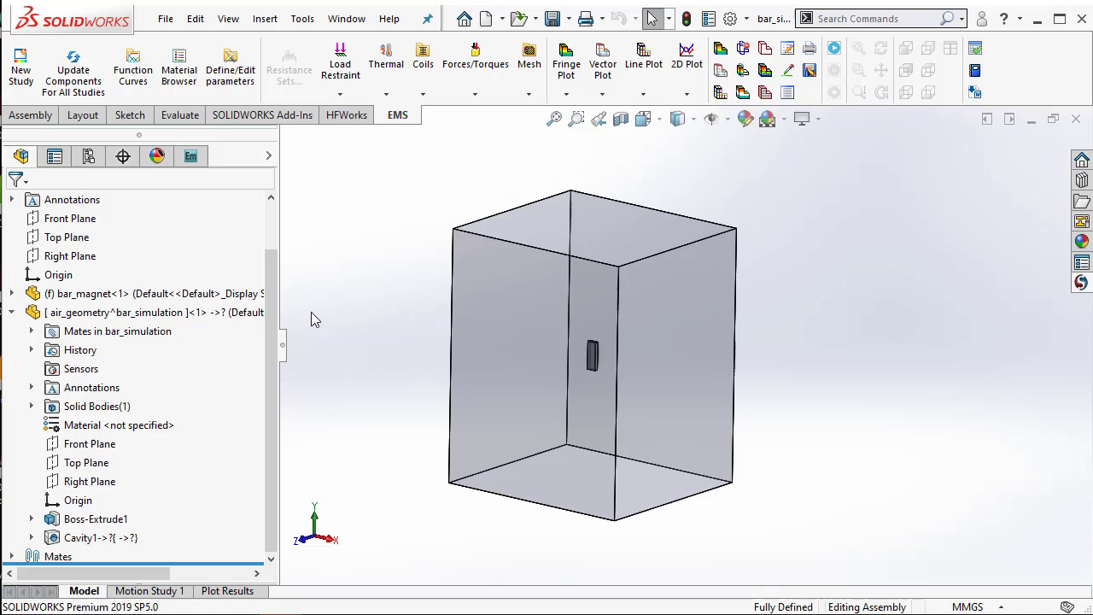
pyautogui.rightClick(90, 224)
pyautogui.click(101, 190)
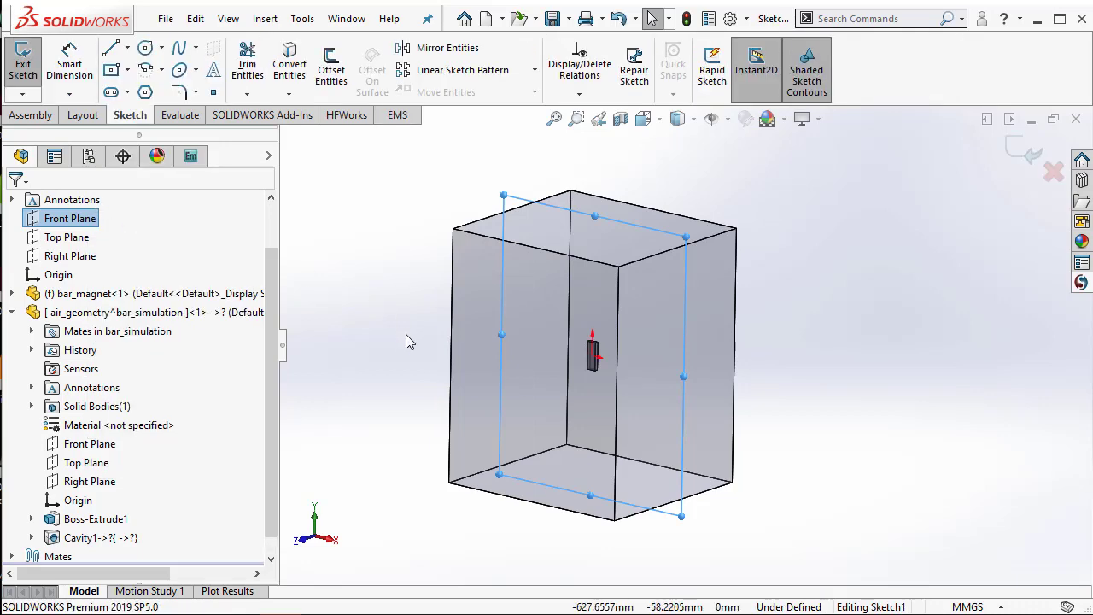
pyautogui.press('space')
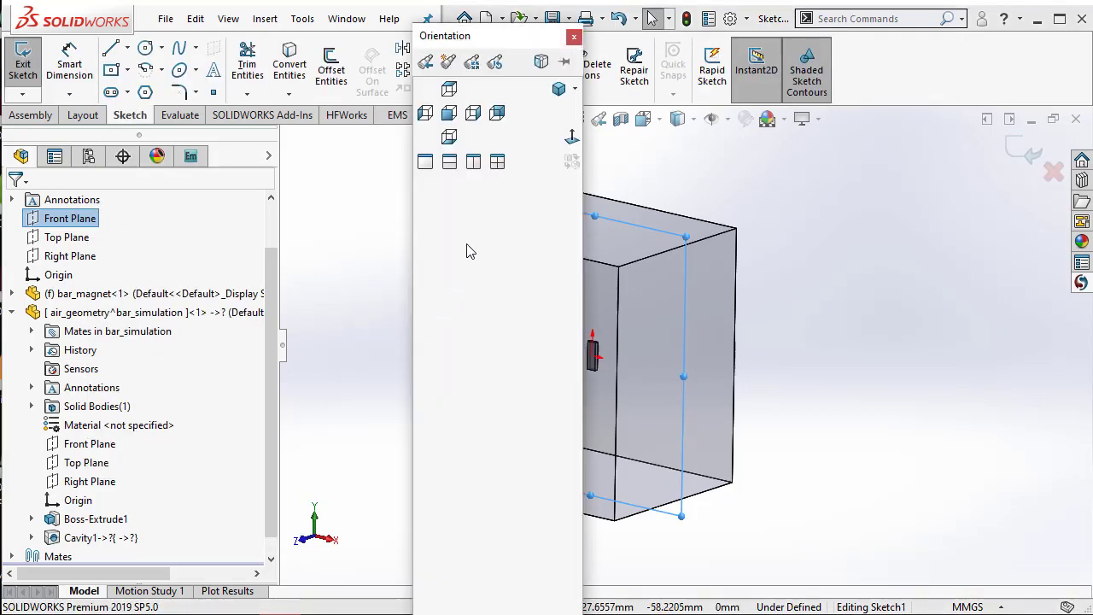
pyautogui.click(571, 137)
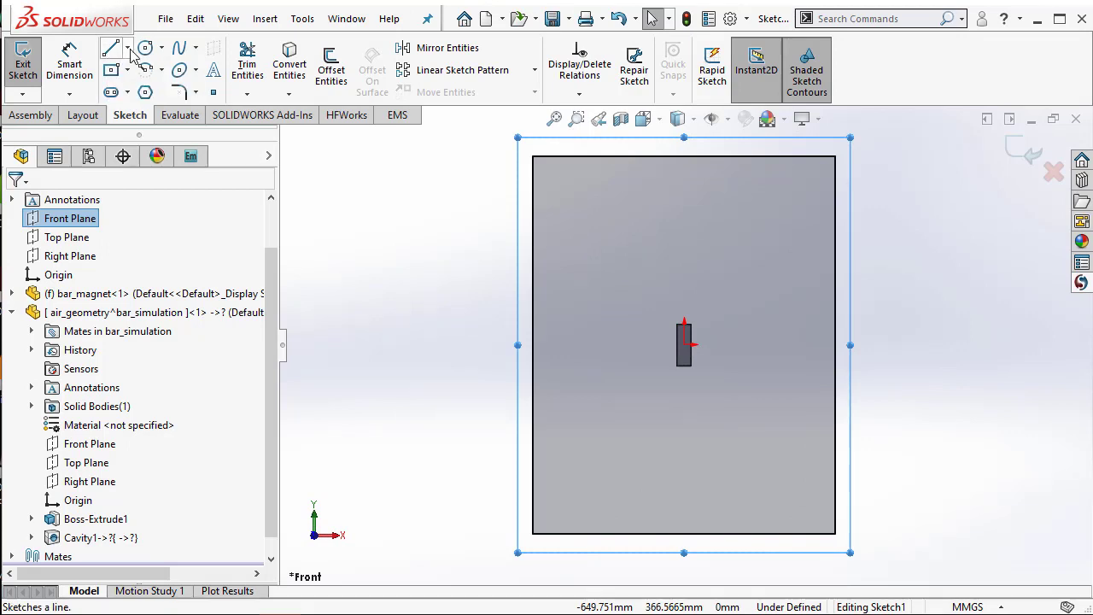
# - Sketch a vertical centerline about 103 mm long below the magnet, in line with the origin, and exit the sketch
pyautogui.click(128, 49)
pyautogui.click(150, 90)
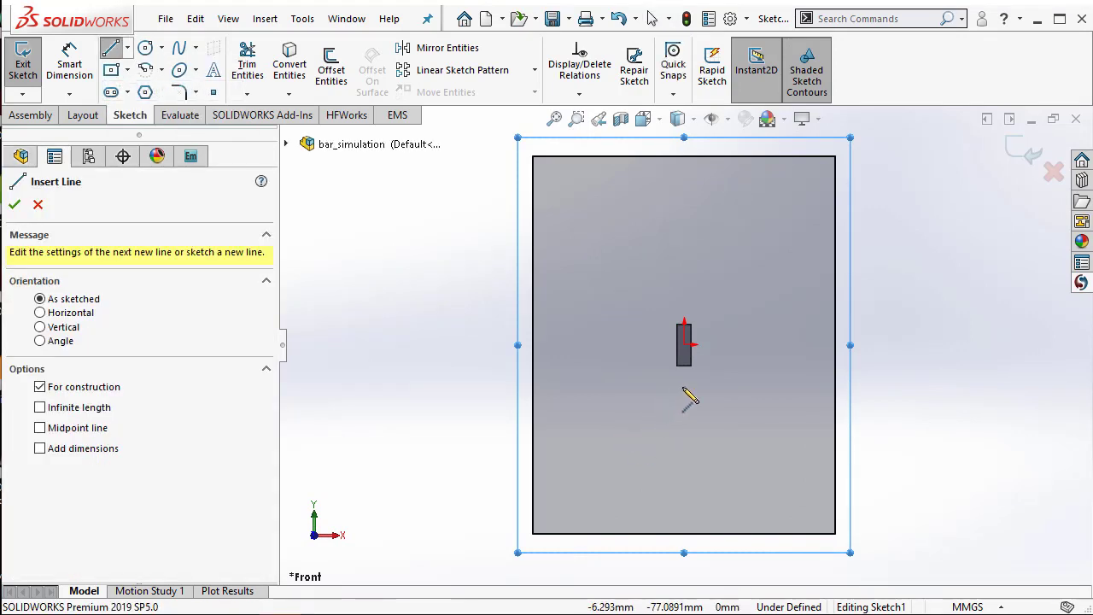
pyautogui.scroll(-3, 690, 398)
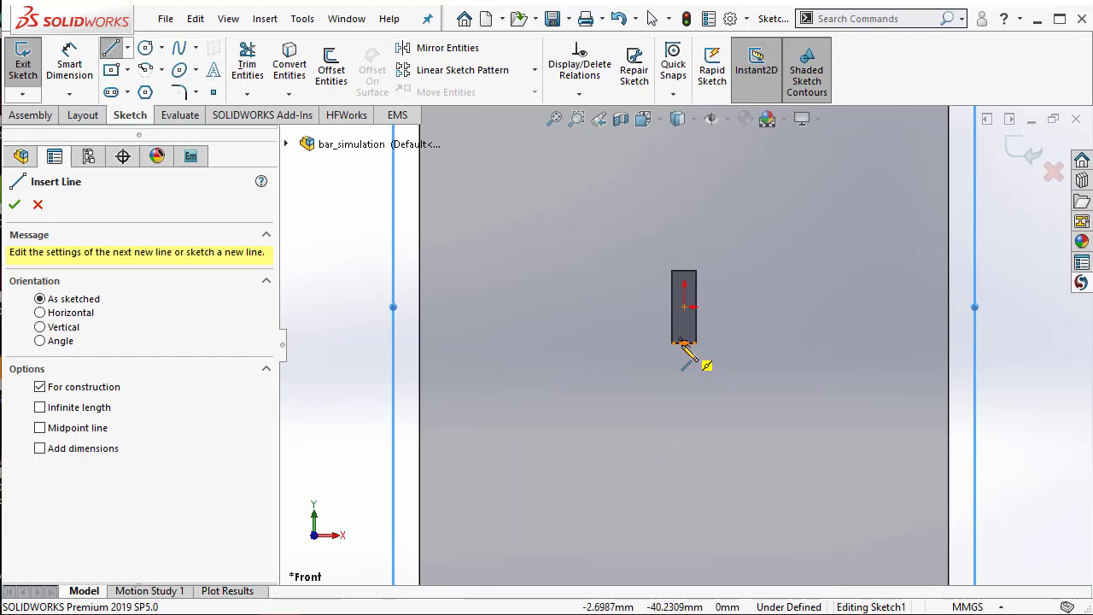
pyautogui.click(684, 343)
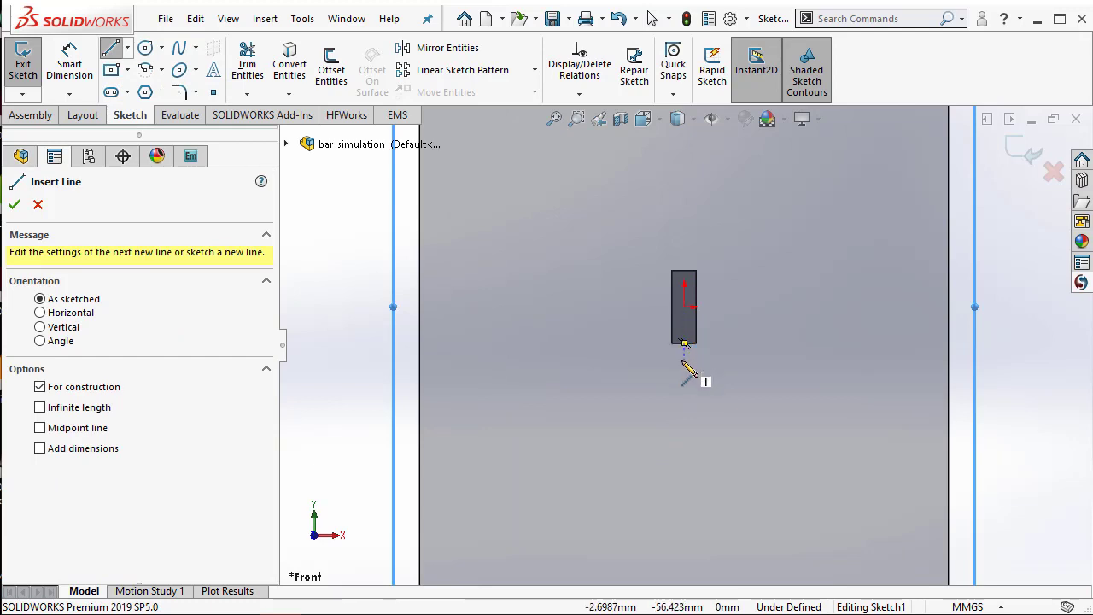
pyautogui.doubleClick(685, 458)
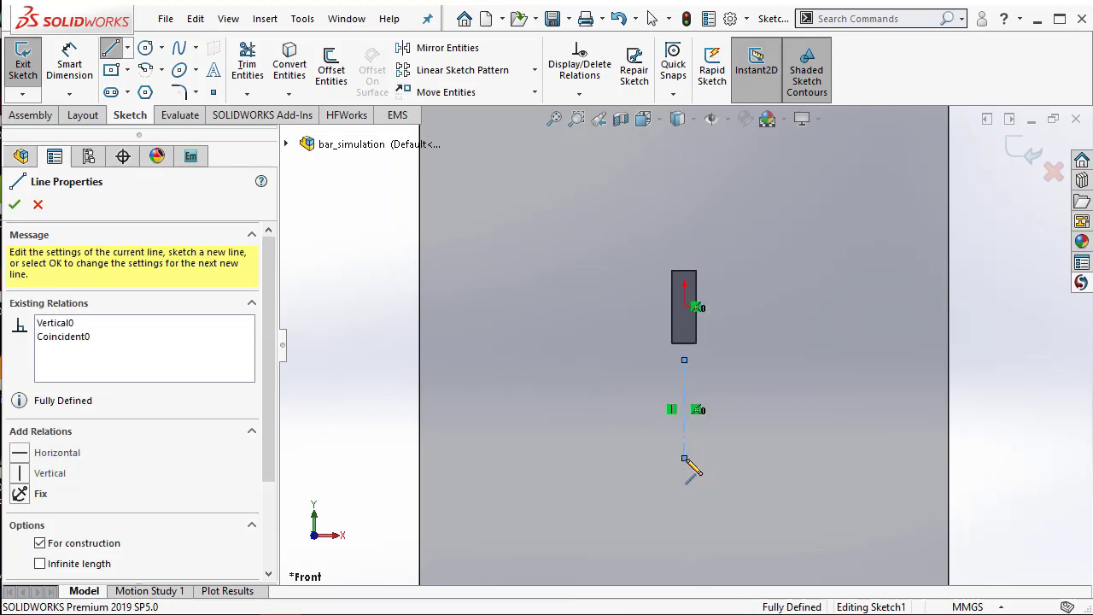
pyautogui.press('Escape')
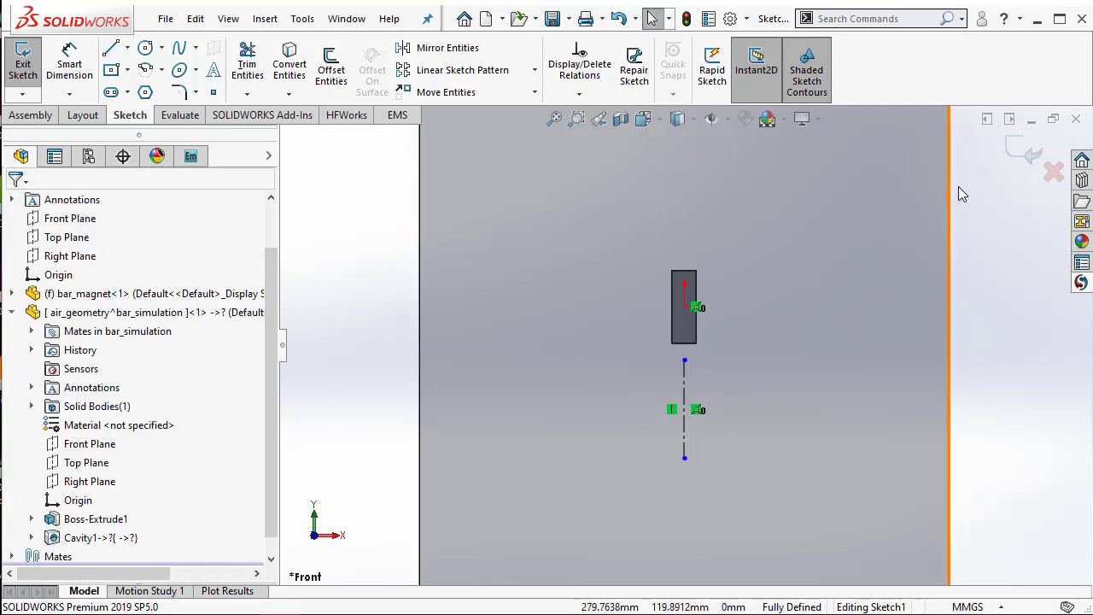
pyautogui.click(1026, 162)
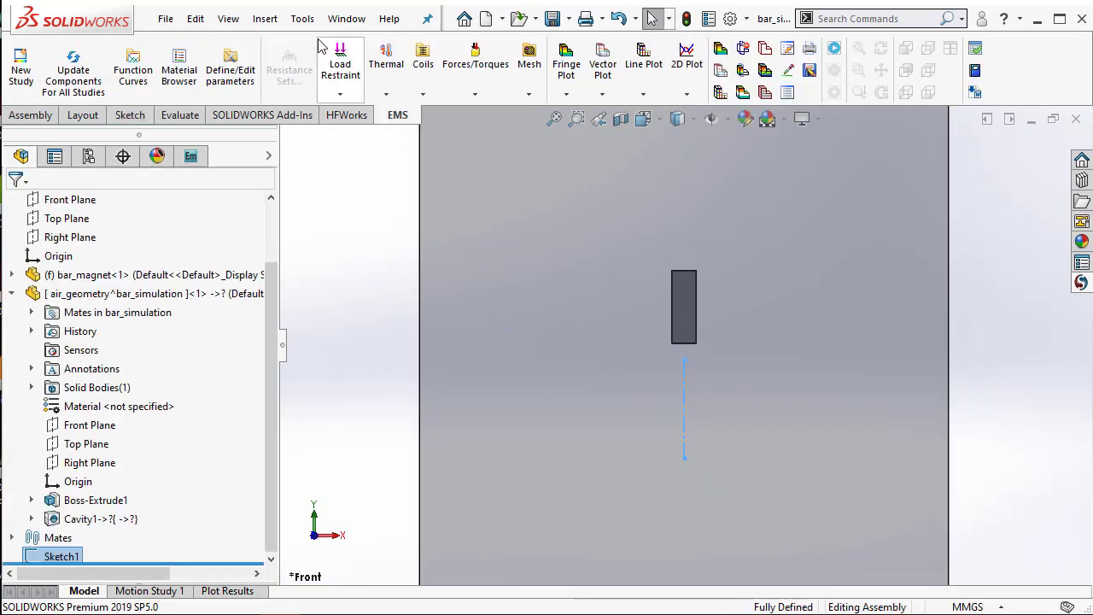
# - Create a reference point on the upper endpoint of the sketched centerline
pyautogui.click(265, 18)
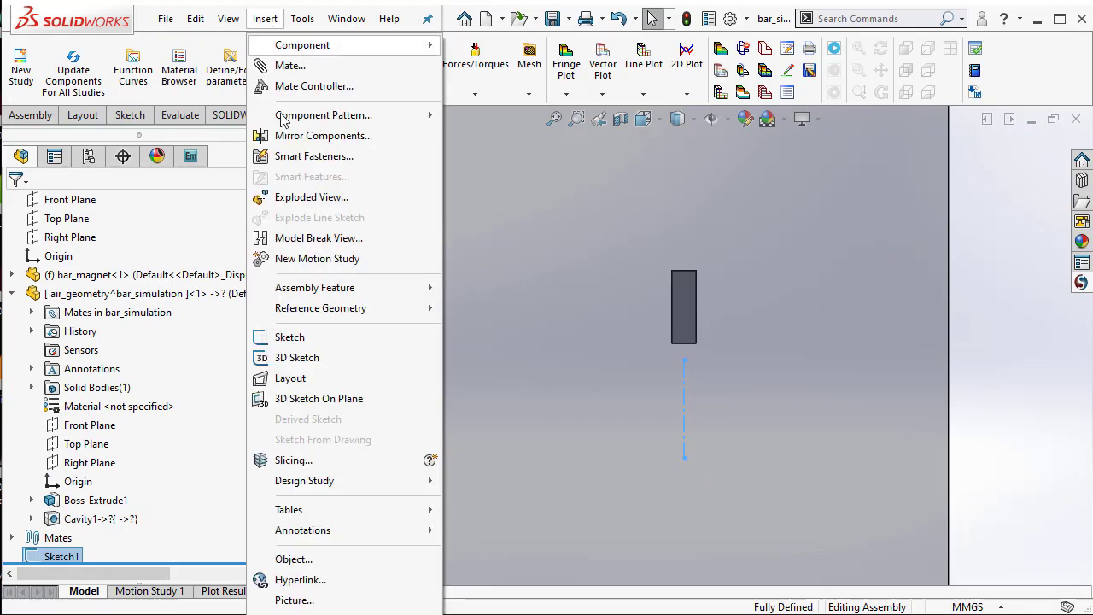
pyautogui.moveTo(350, 309)
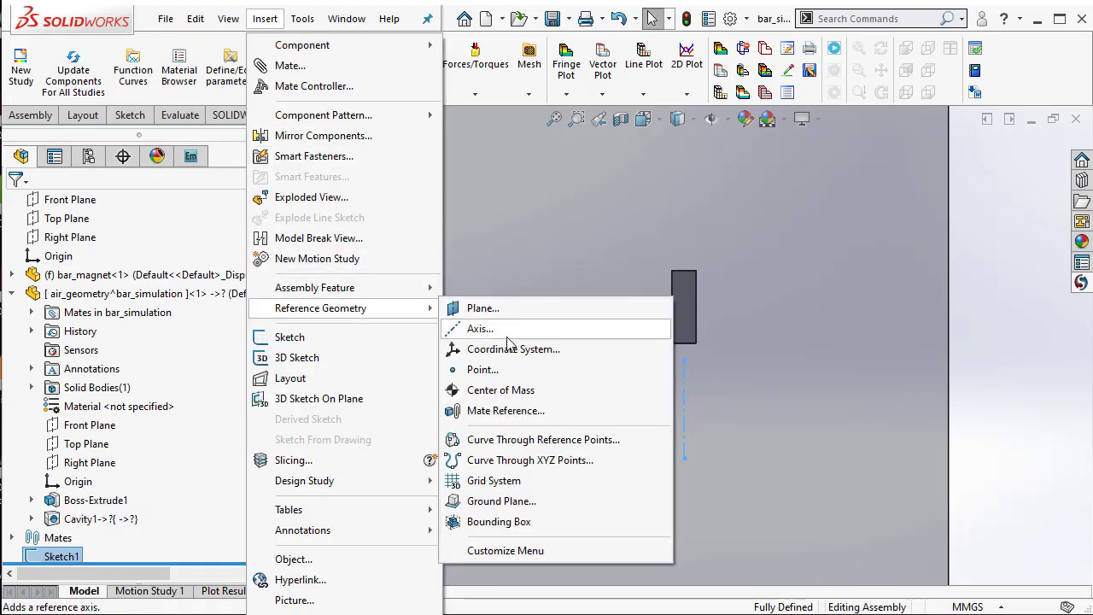
pyautogui.click(482, 369)
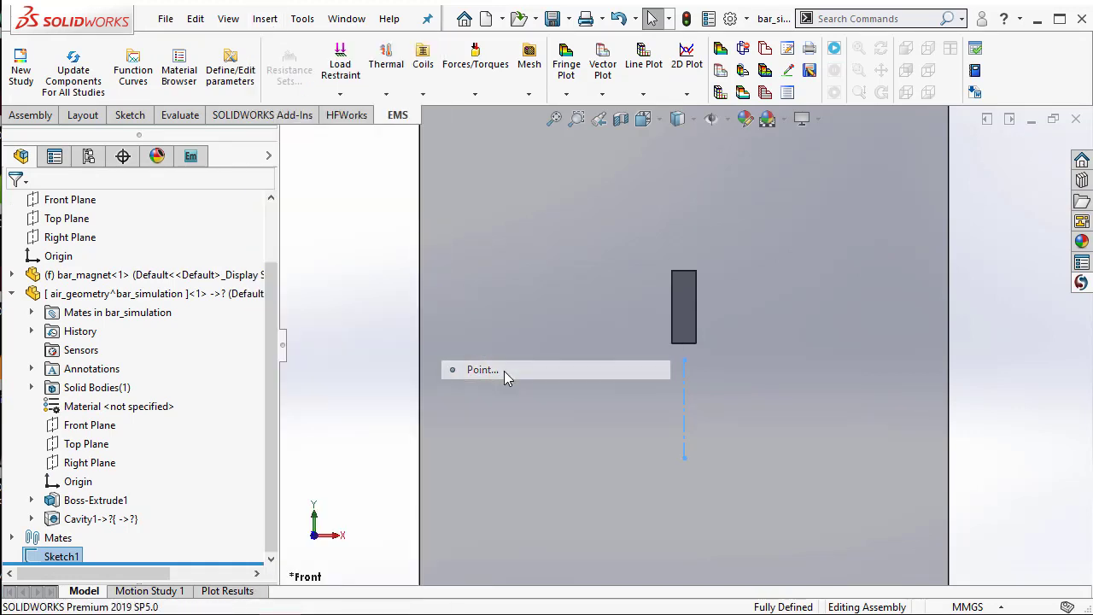
pyautogui.click(683, 362)
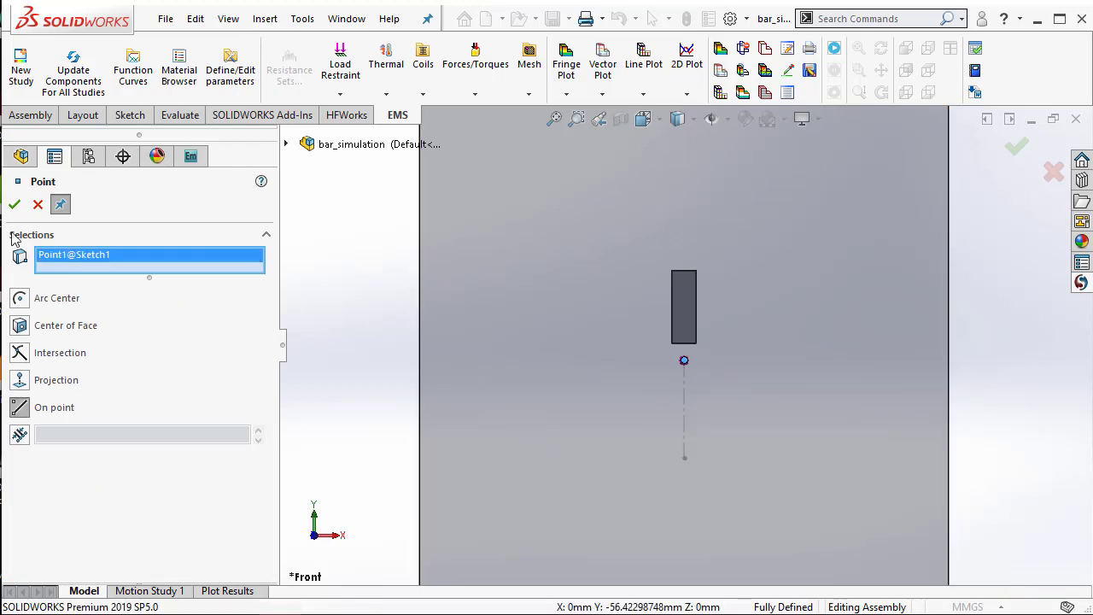
pyautogui.click(14, 206)
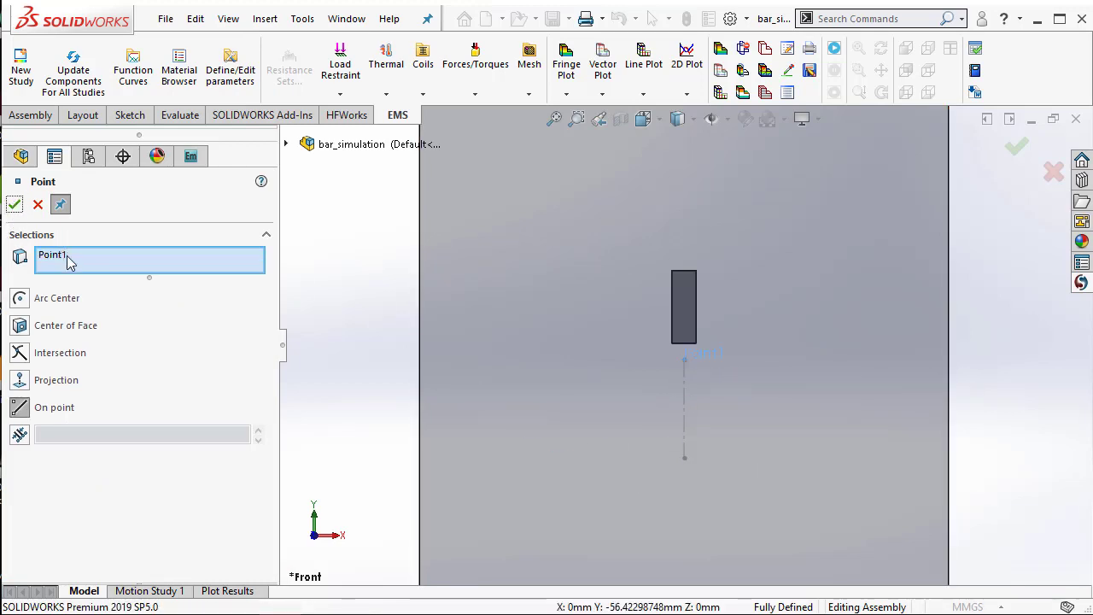
# - Create a second reference point on the centerline's lower endpoint, then collapse air_geometry and highlight the reference points in the feature tree
pyautogui.click(70, 260)
pyautogui.press('Delete')
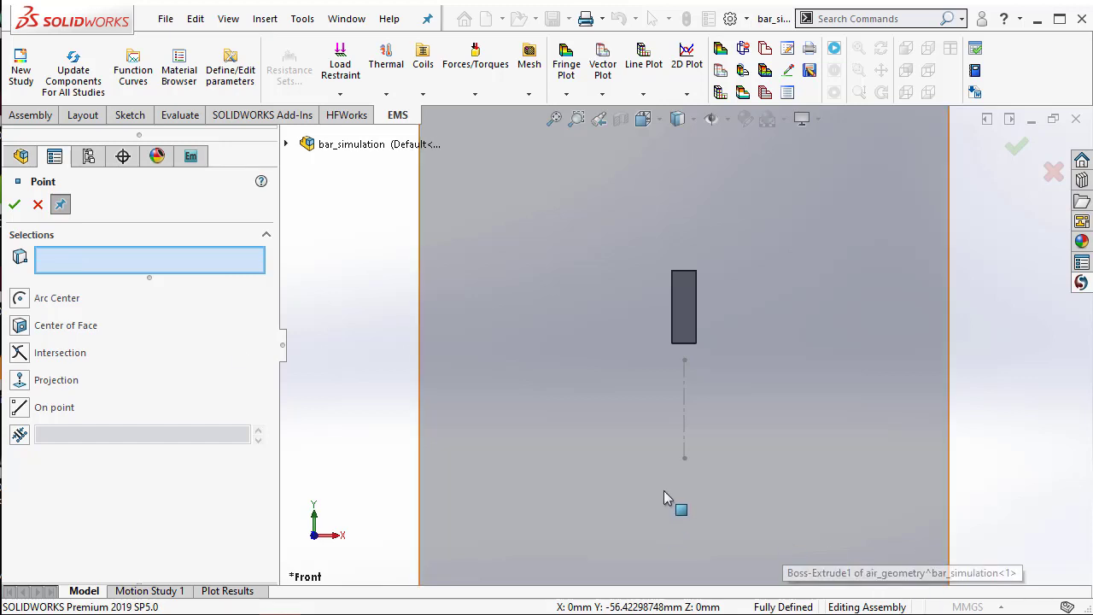
pyautogui.click(684, 461)
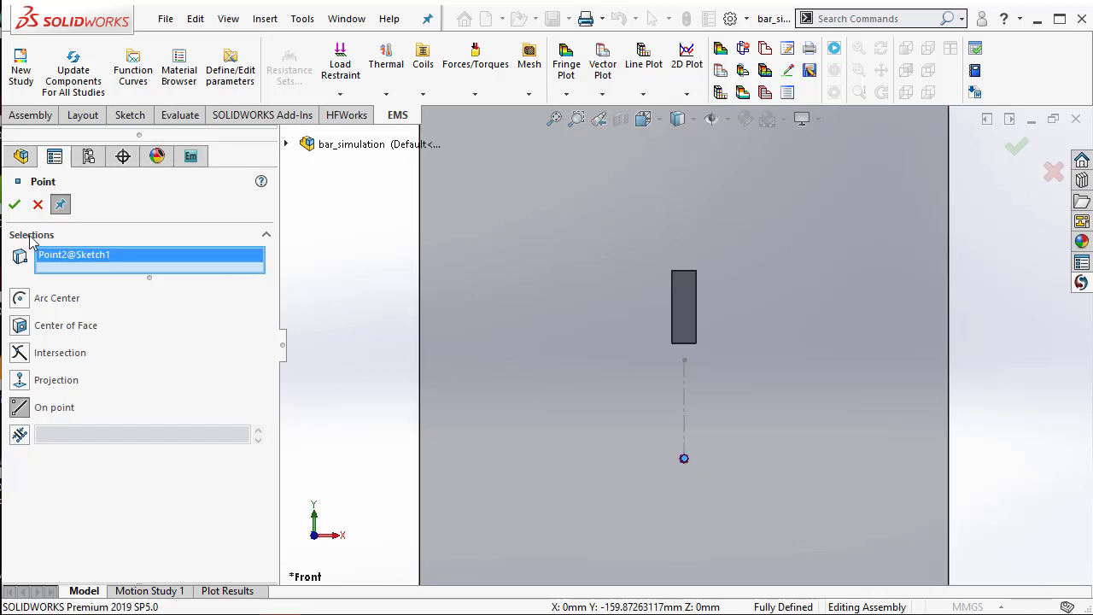
pyautogui.click(15, 206)
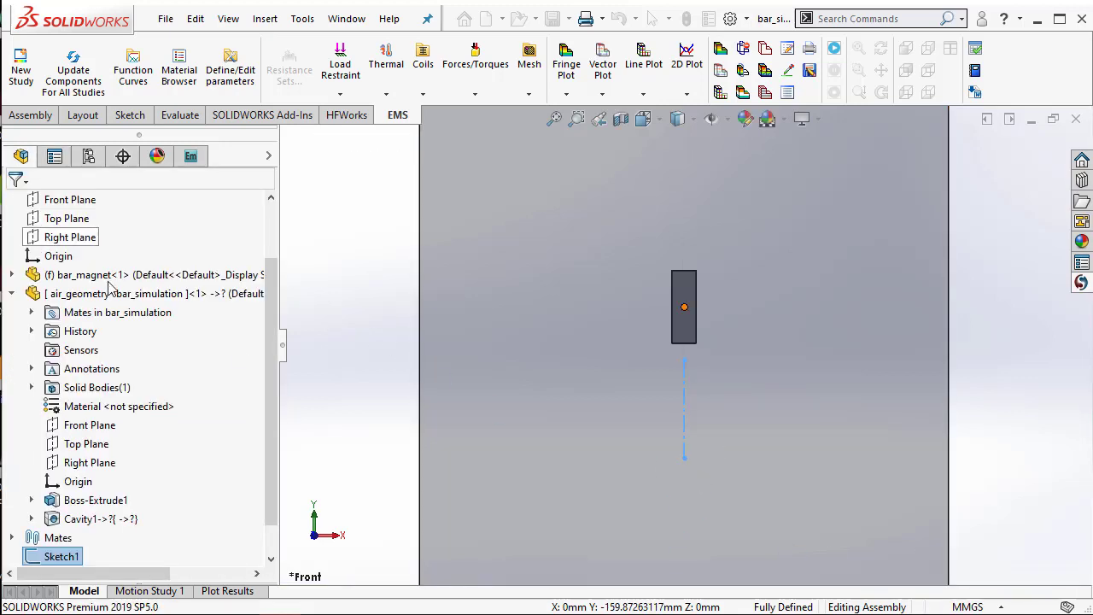
pyautogui.click(12, 293)
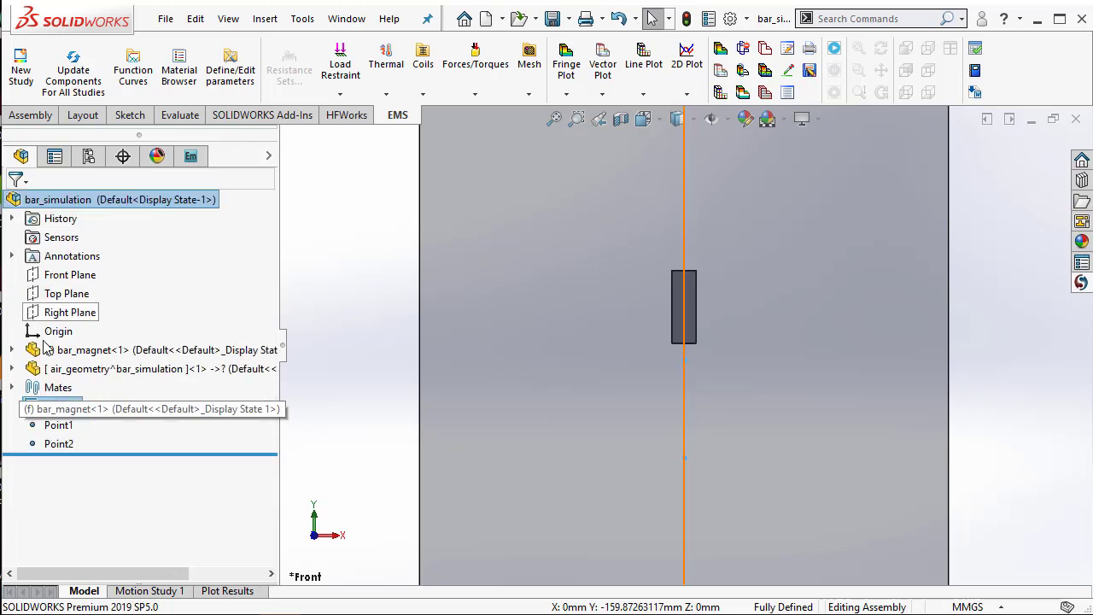
pyautogui.moveTo(53, 437); pyautogui.dragTo(64, 443)
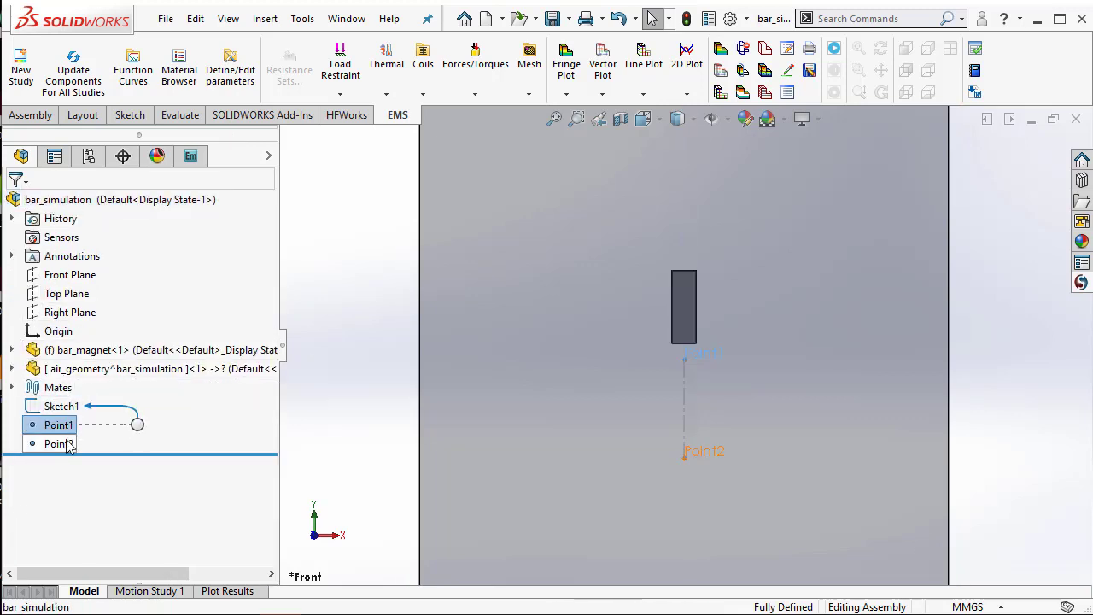
# - Create a linear 2D plot of the resultant magnetic flux density in Tesla between the two imported reference points from Study 1's results
pyautogui.click(59, 443)
pyautogui.click(334, 365)
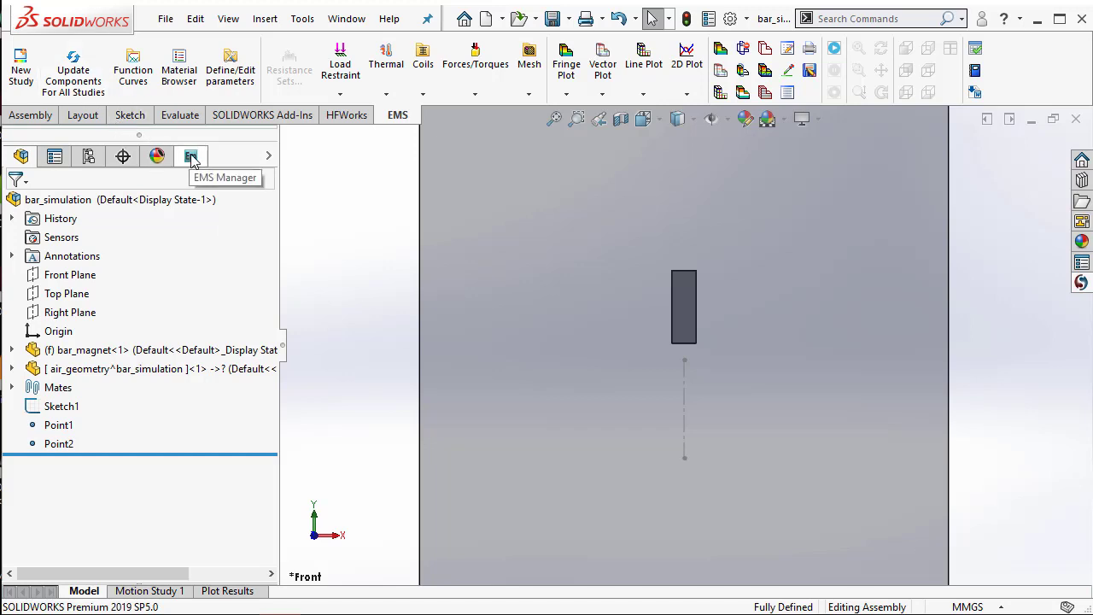
pyautogui.click(191, 157)
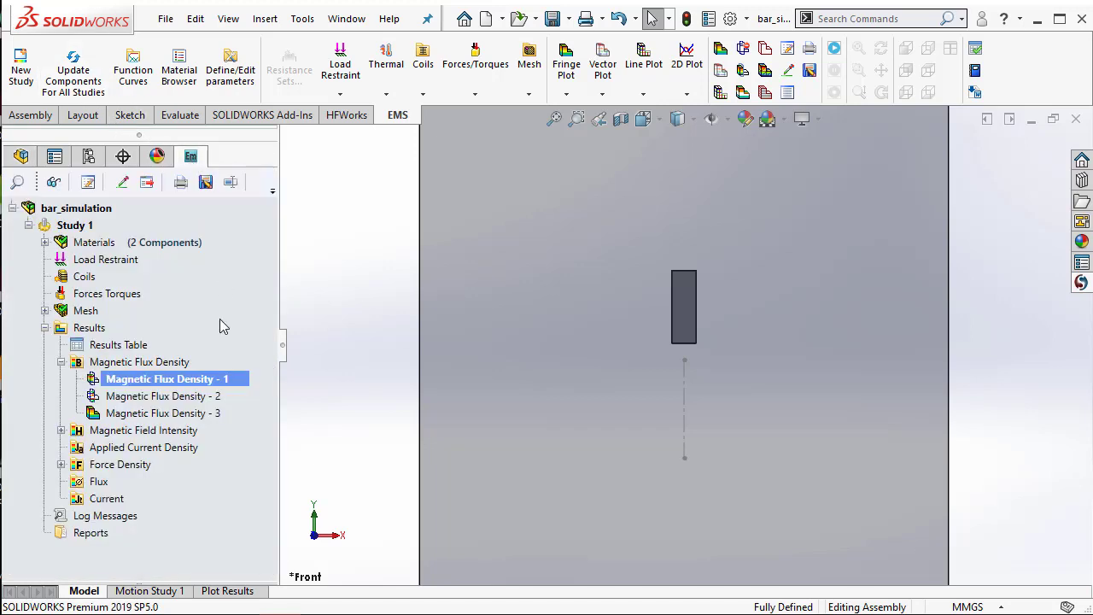
pyautogui.rightClick(172, 367)
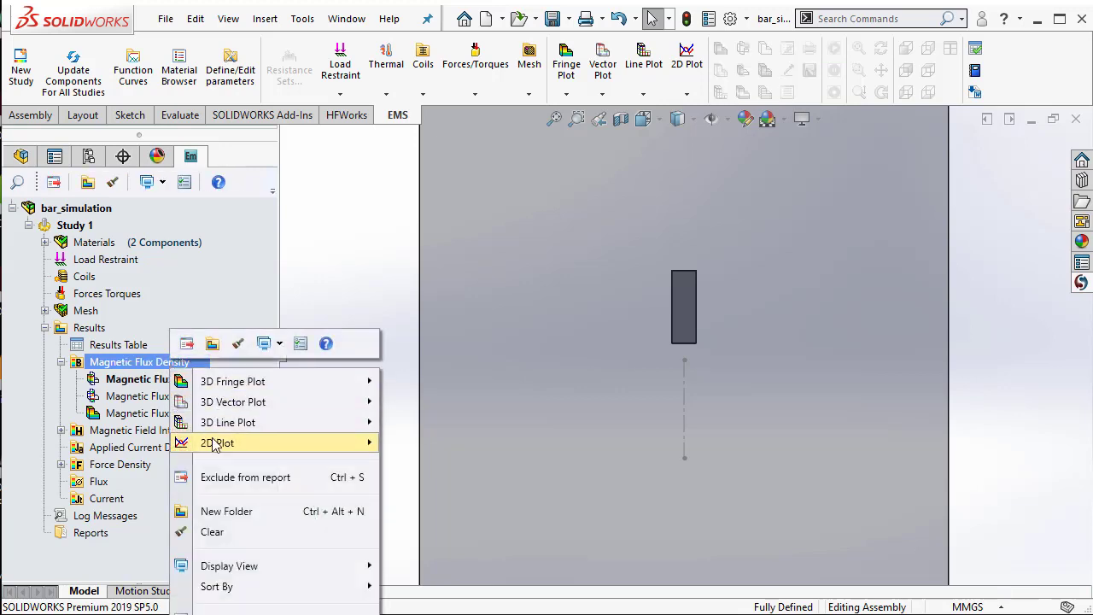
pyautogui.moveTo(214, 444)
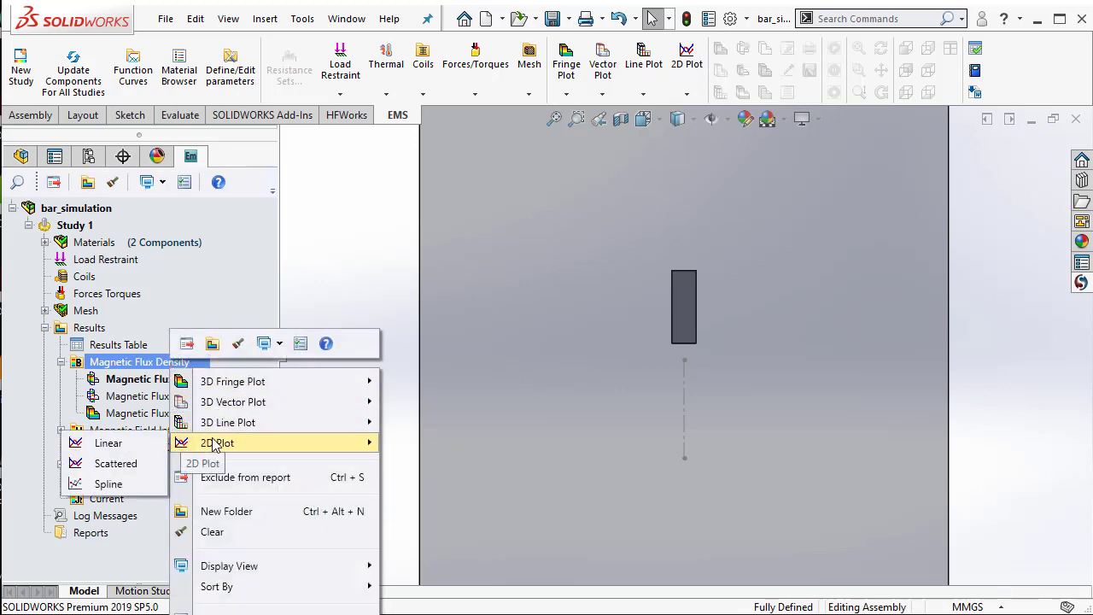
pyautogui.click(108, 444)
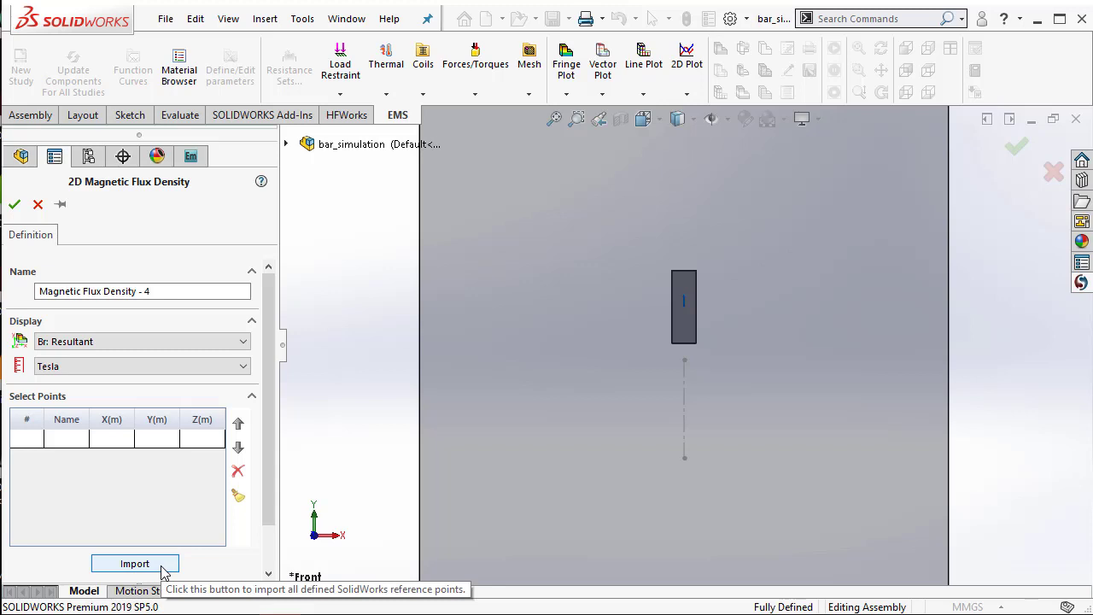
pyautogui.click(164, 568)
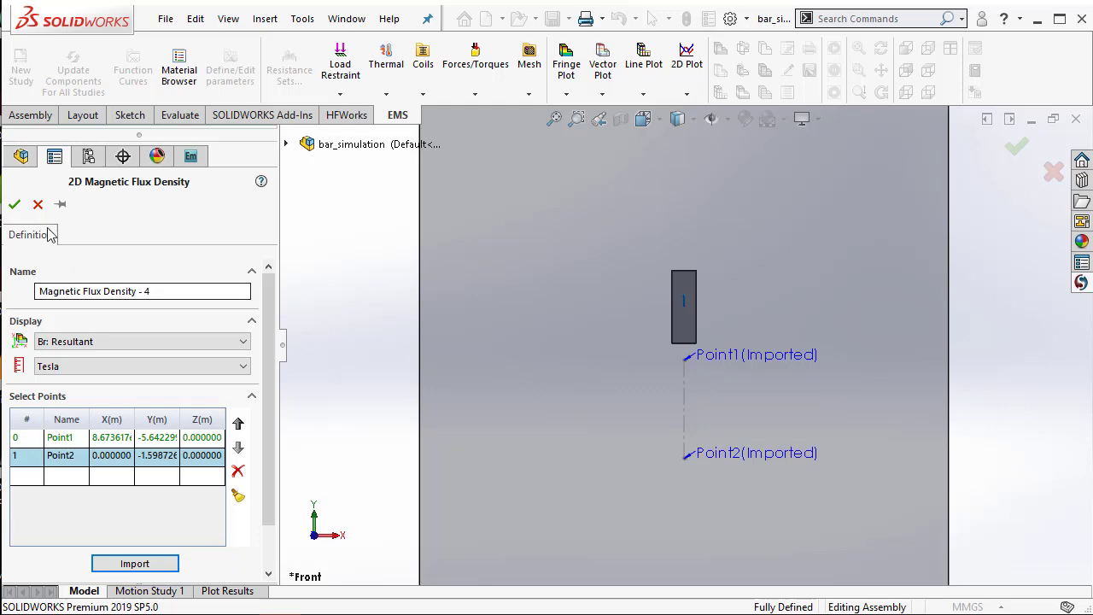
pyautogui.click(14, 205)
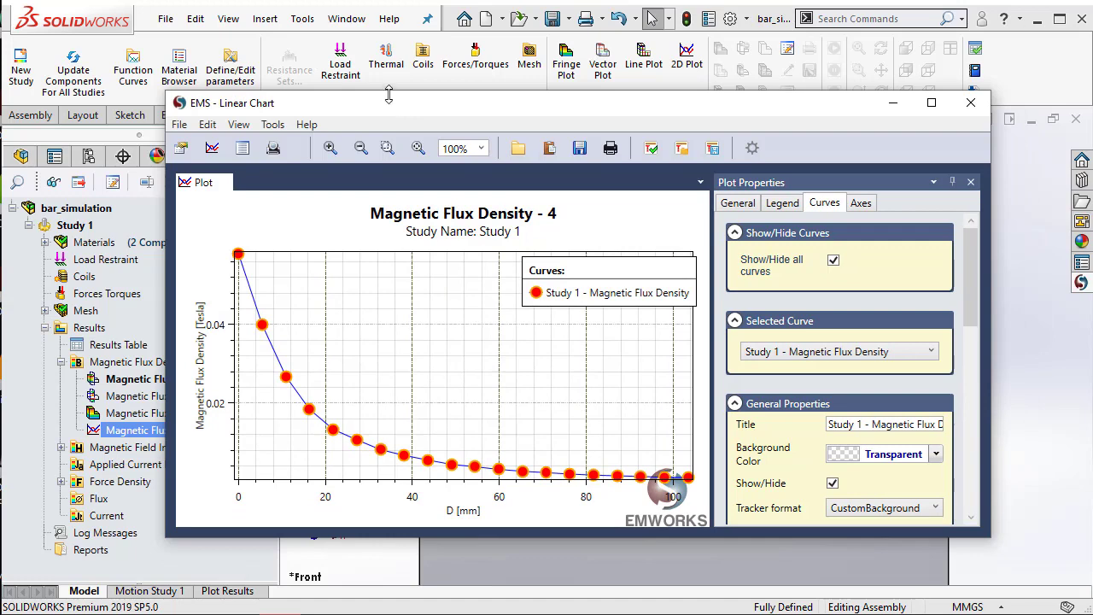
# - Reposition the chart window, list the curve's data points, and examine the flux density at the first three distances on the plot
pyautogui.moveTo(386, 93); pyautogui.dragTo(323, 63)
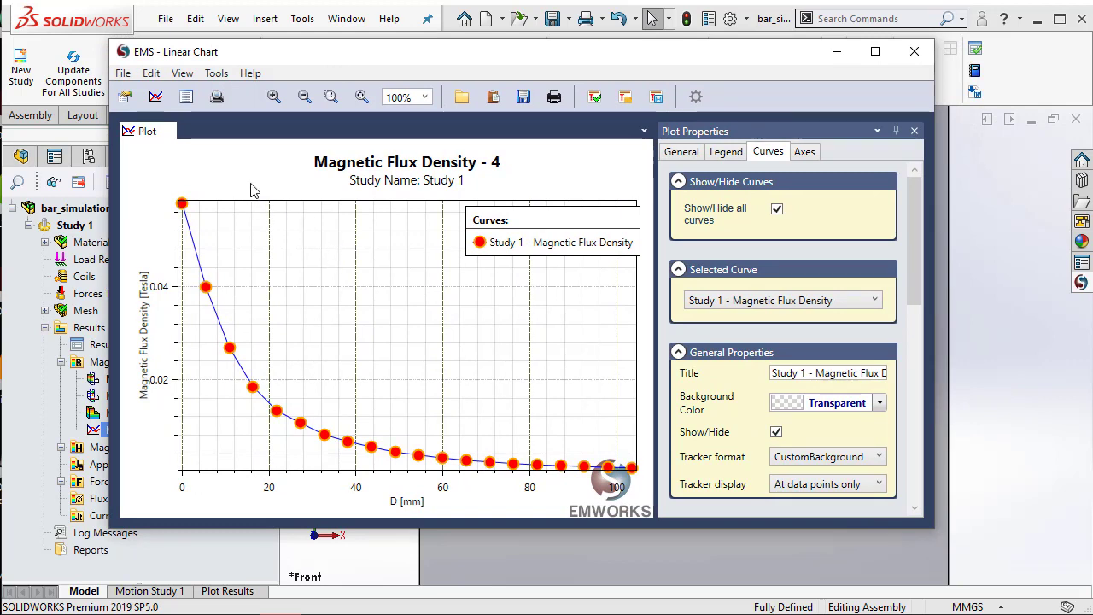
pyautogui.click(187, 100)
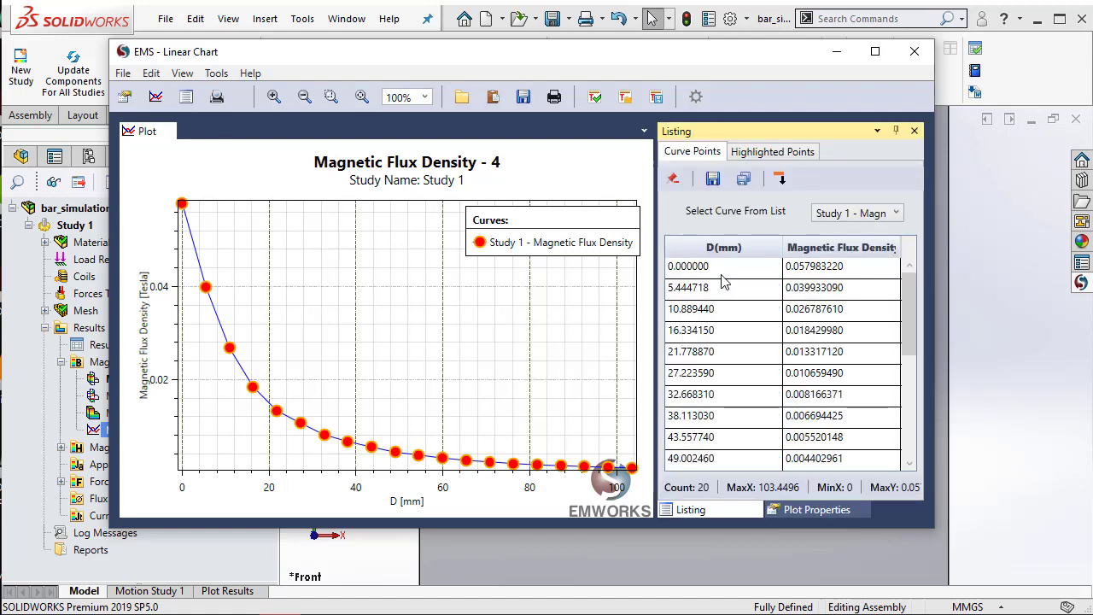
pyautogui.click(722, 272)
pyautogui.click(728, 290)
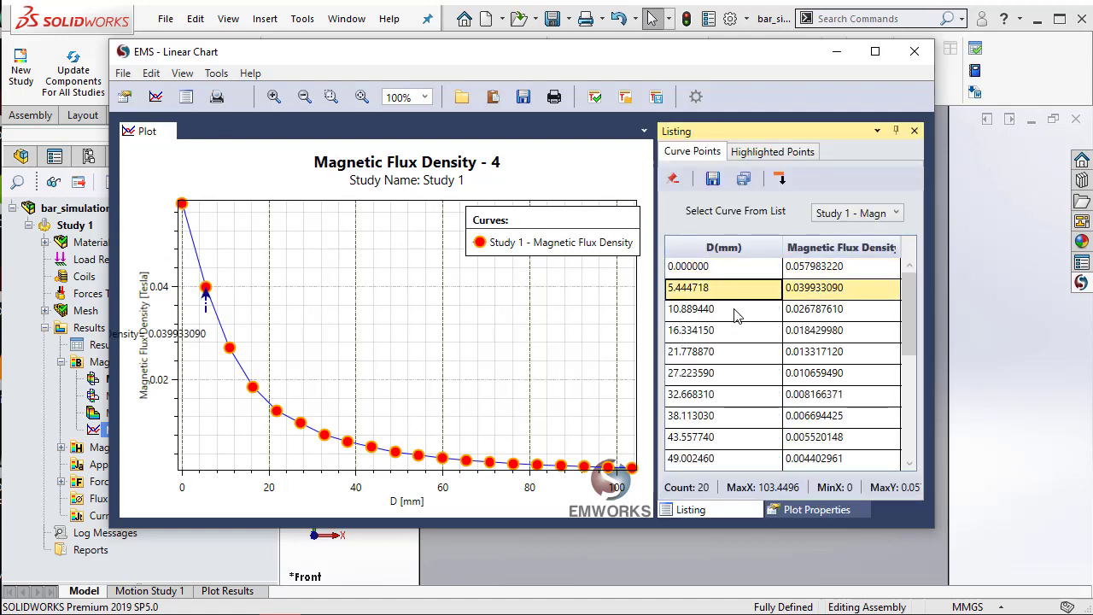
pyautogui.click(736, 314)
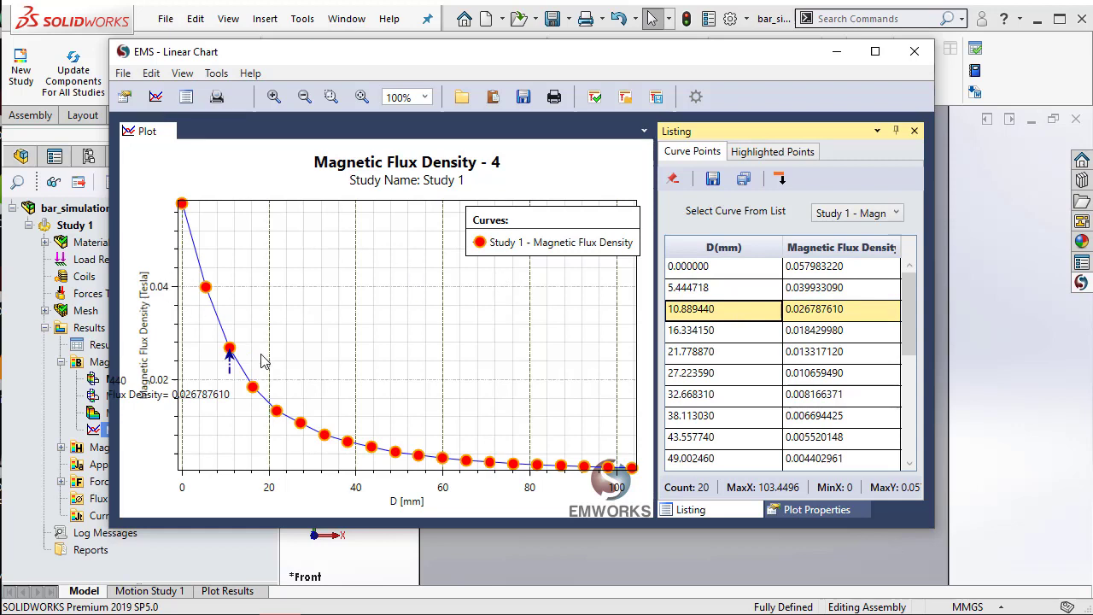